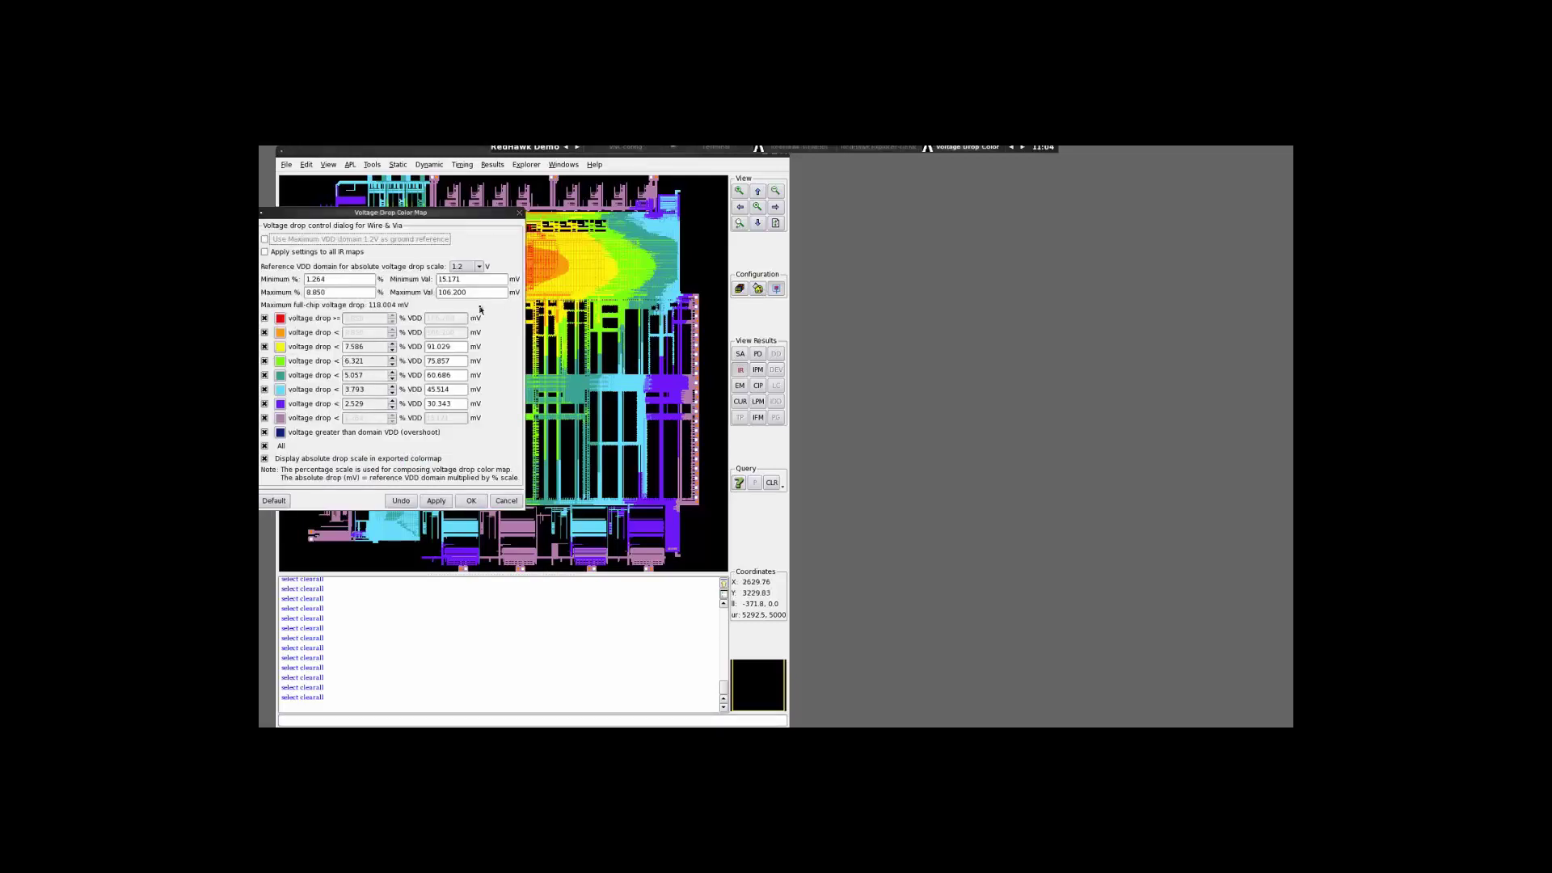
Step: Close the Voltage Drop Color Map settings, keeping the IR drop heat map on the layout
{"action": "left_click", "coordinate": [520, 214]}
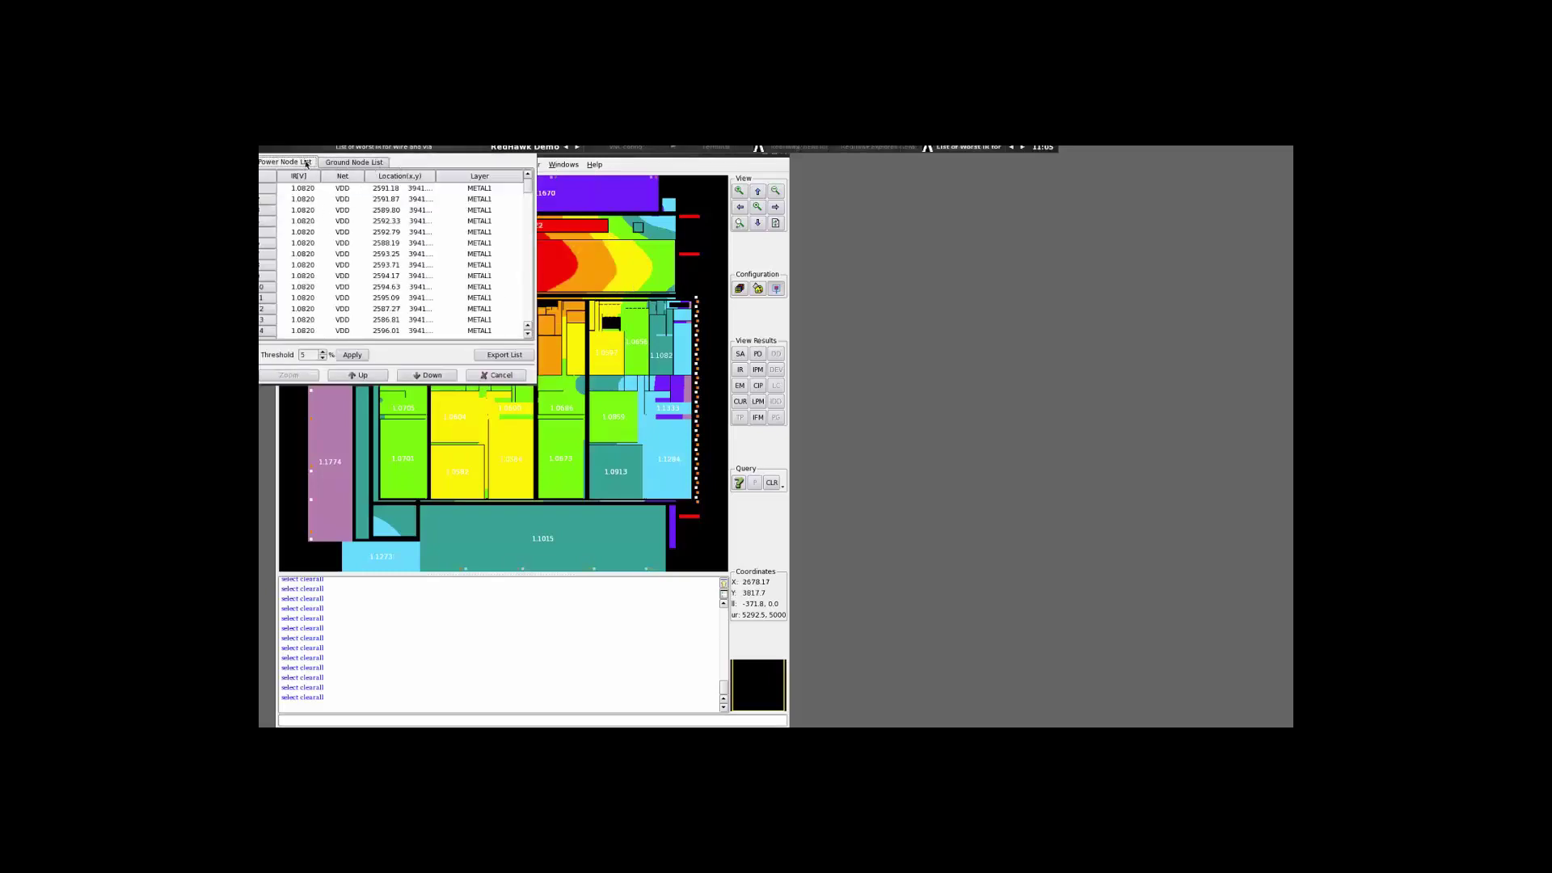
Step: Switch the worst-IR list to ground nodes, showing VSS METAL1 entries at 0.0957
{"action": "left_click", "coordinate": [347, 163]}
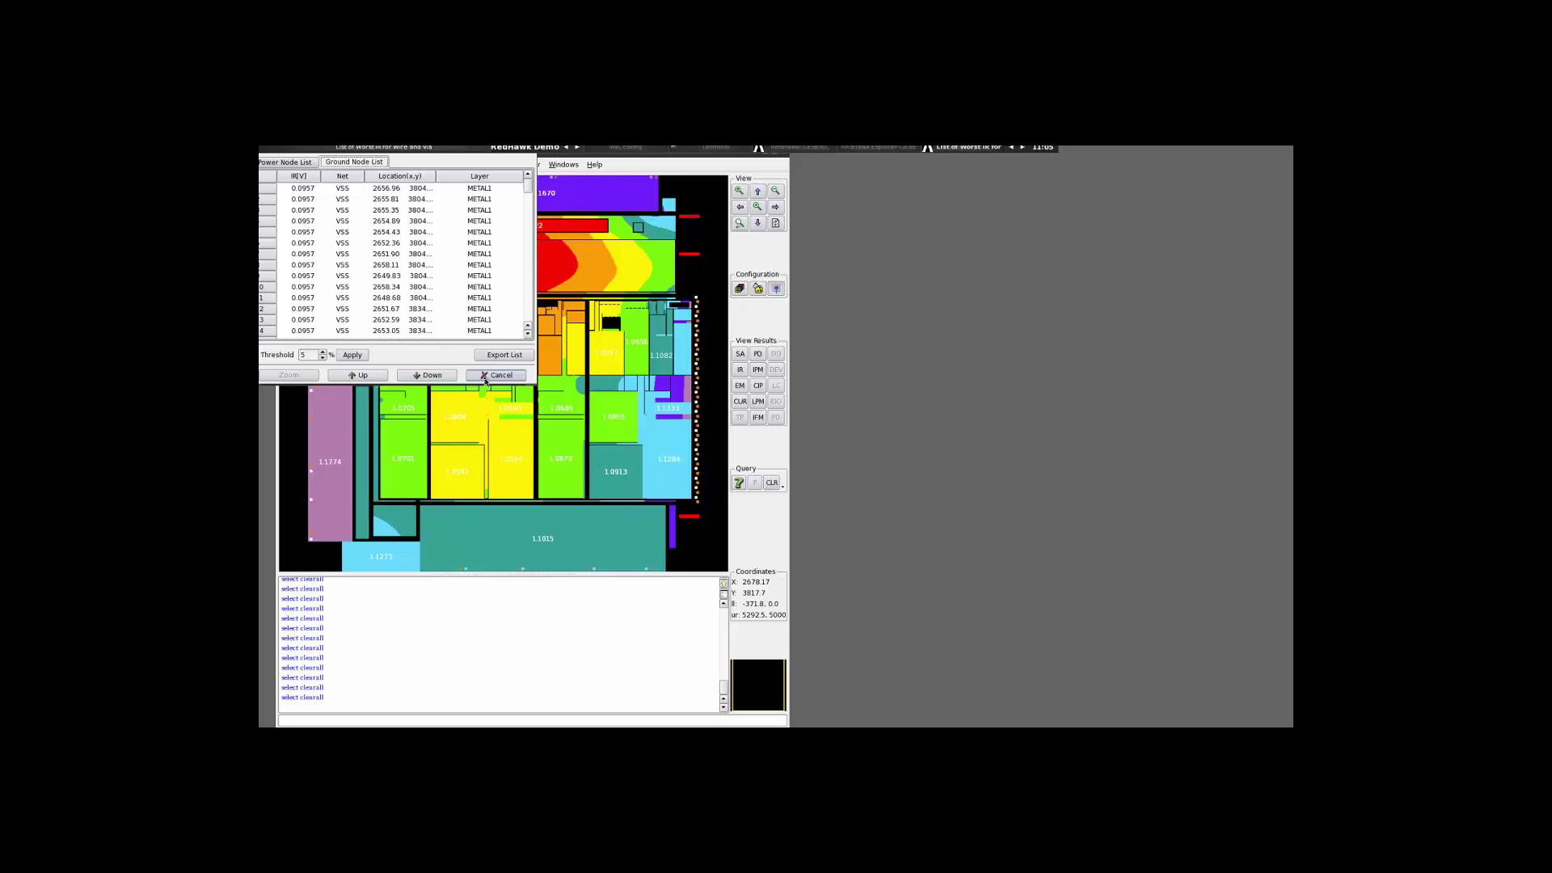
Step: Close the worst IR list, clear the IR map, and open RedHawk-Explorer's Hotspots summary
{"action": "left_click", "coordinate": [497, 375]}
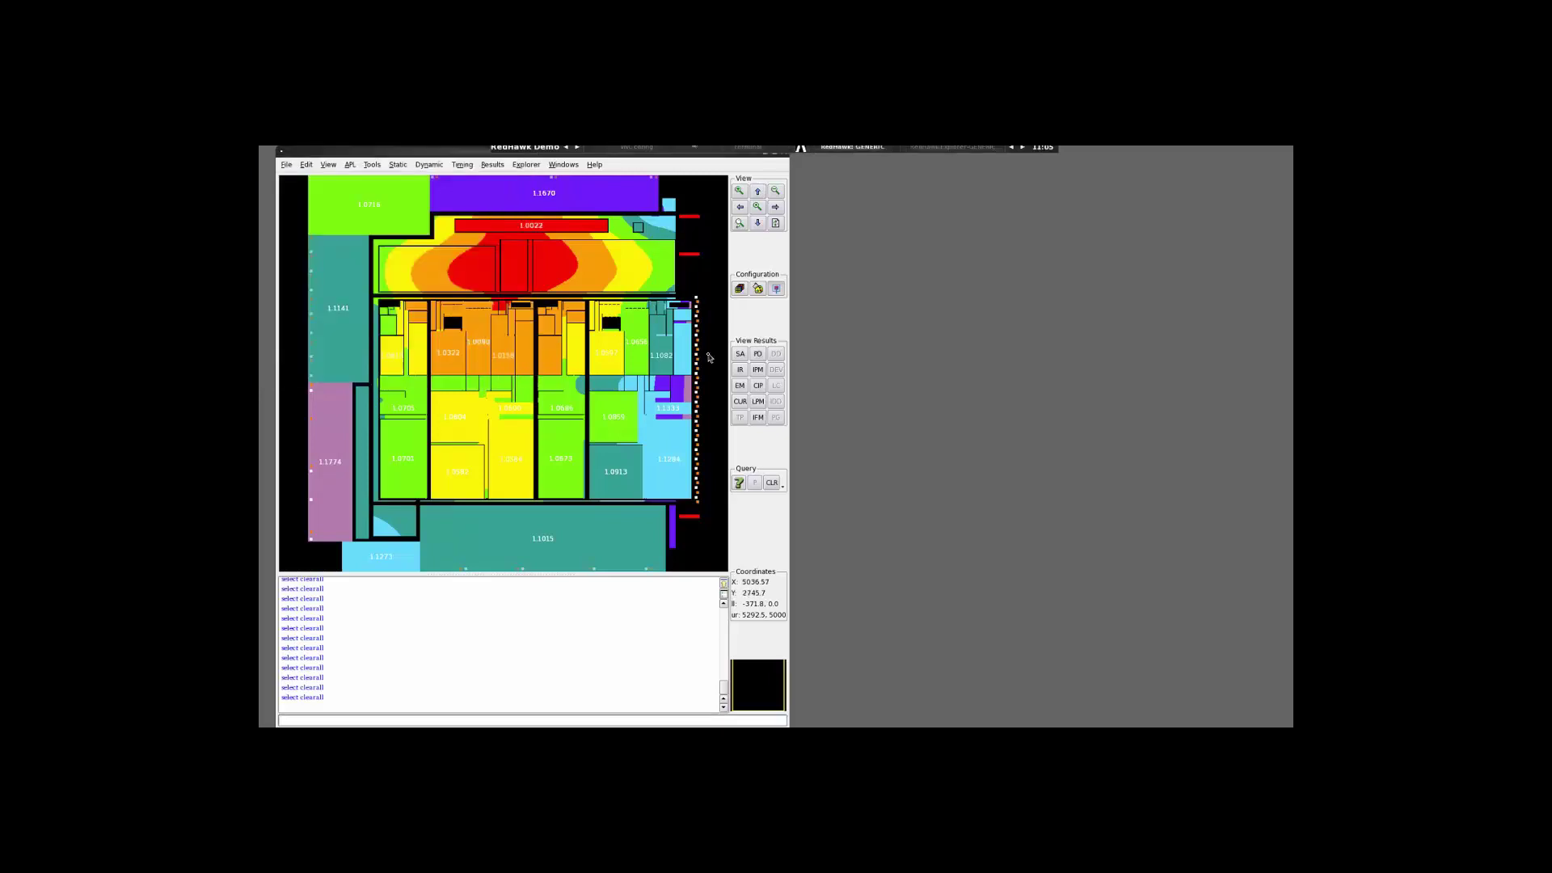
{"action": "left_click", "coordinate": [740, 356]}
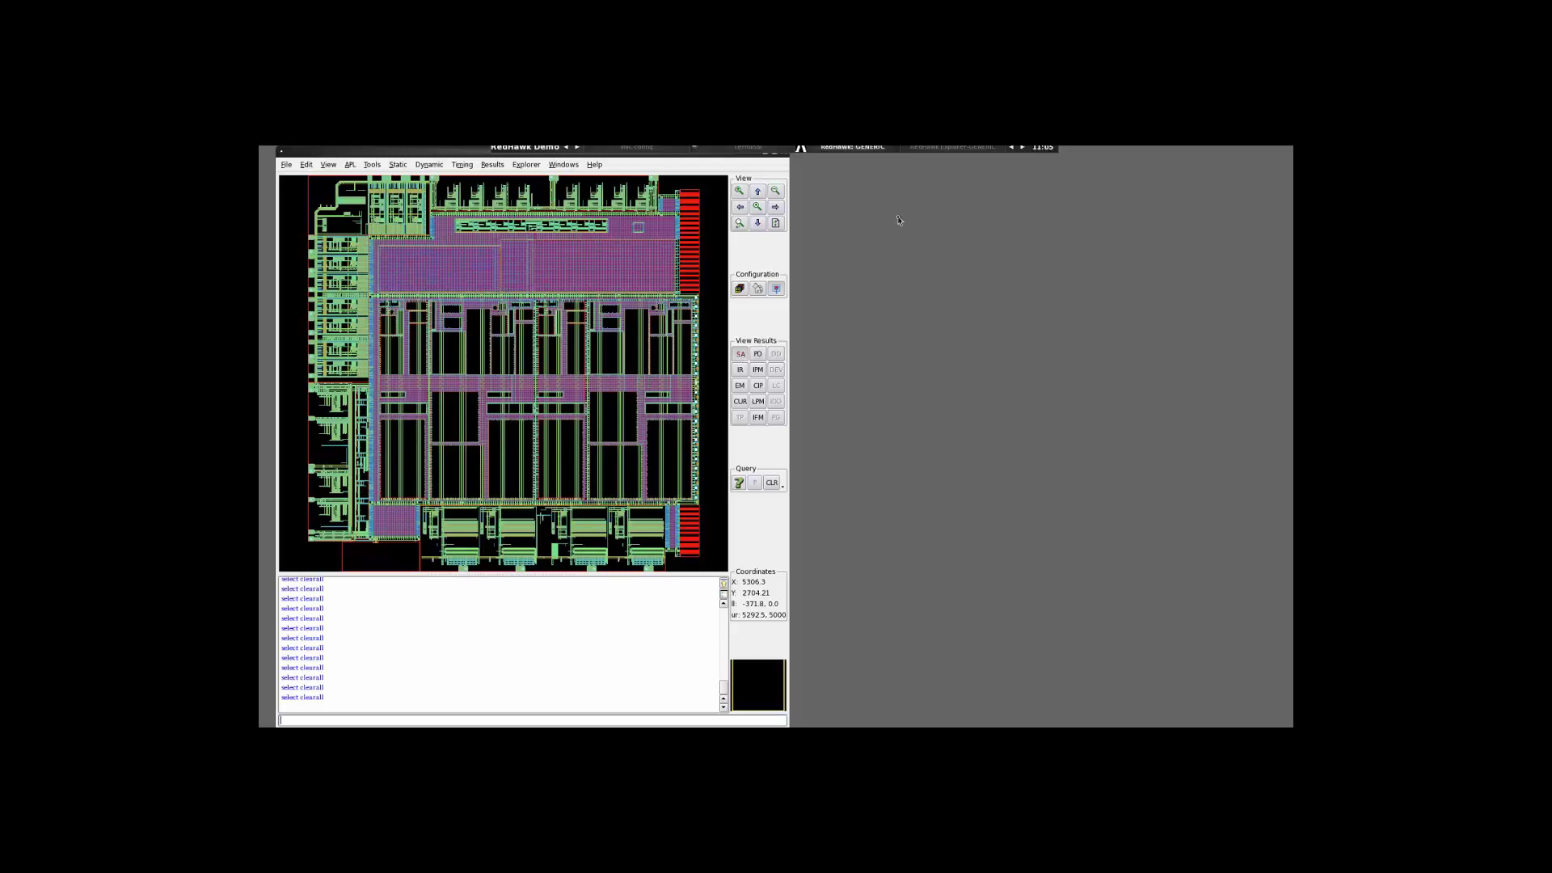
{"action": "left_click", "coordinate": [943, 148]}
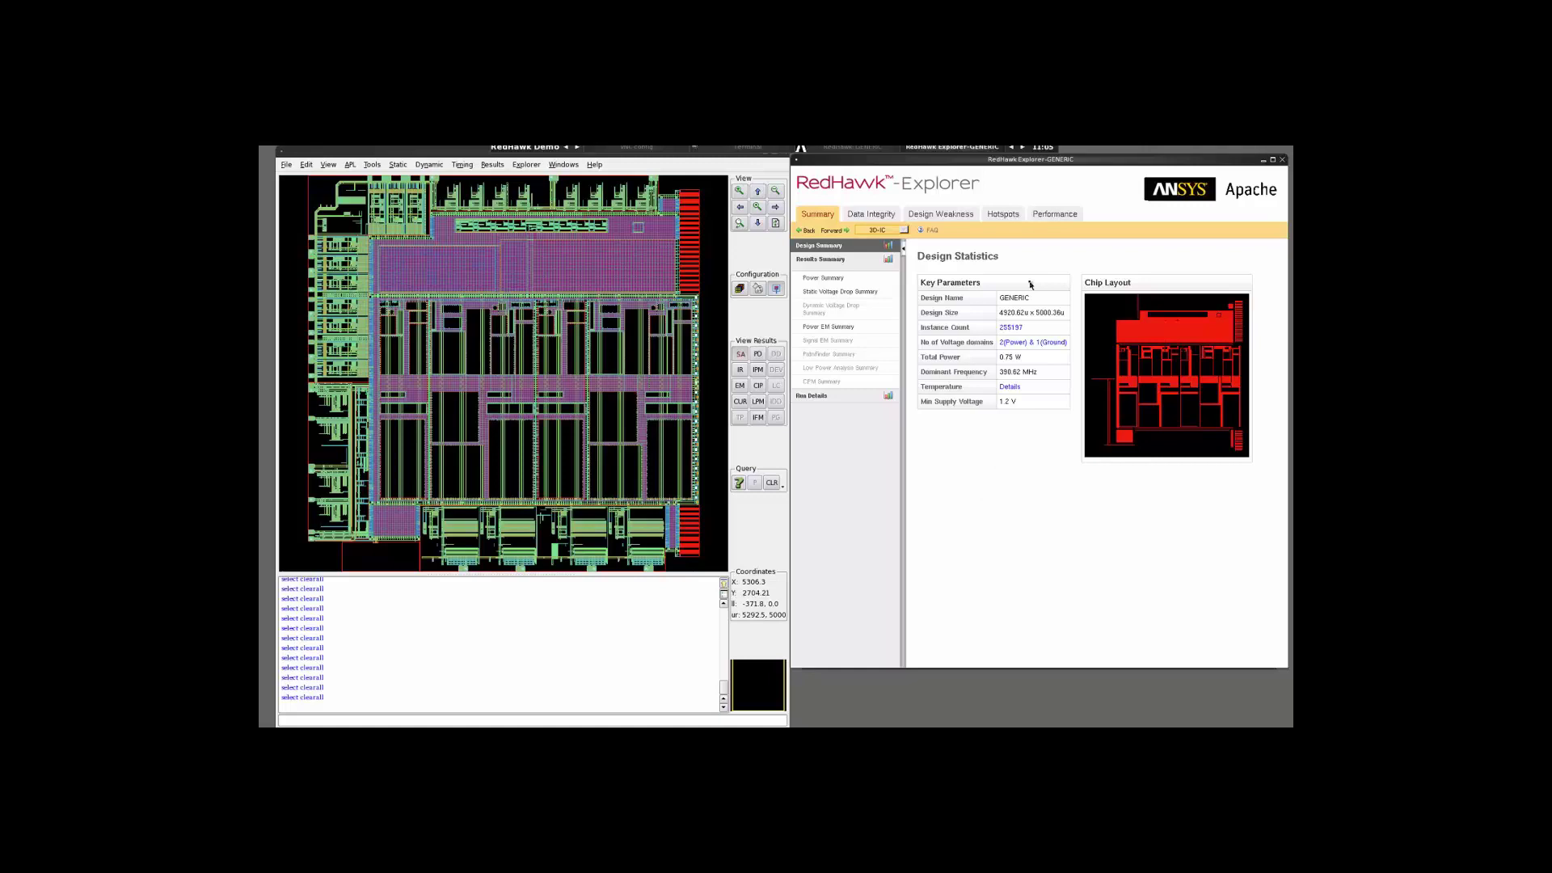
{"action": "left_click", "coordinate": [1001, 215]}
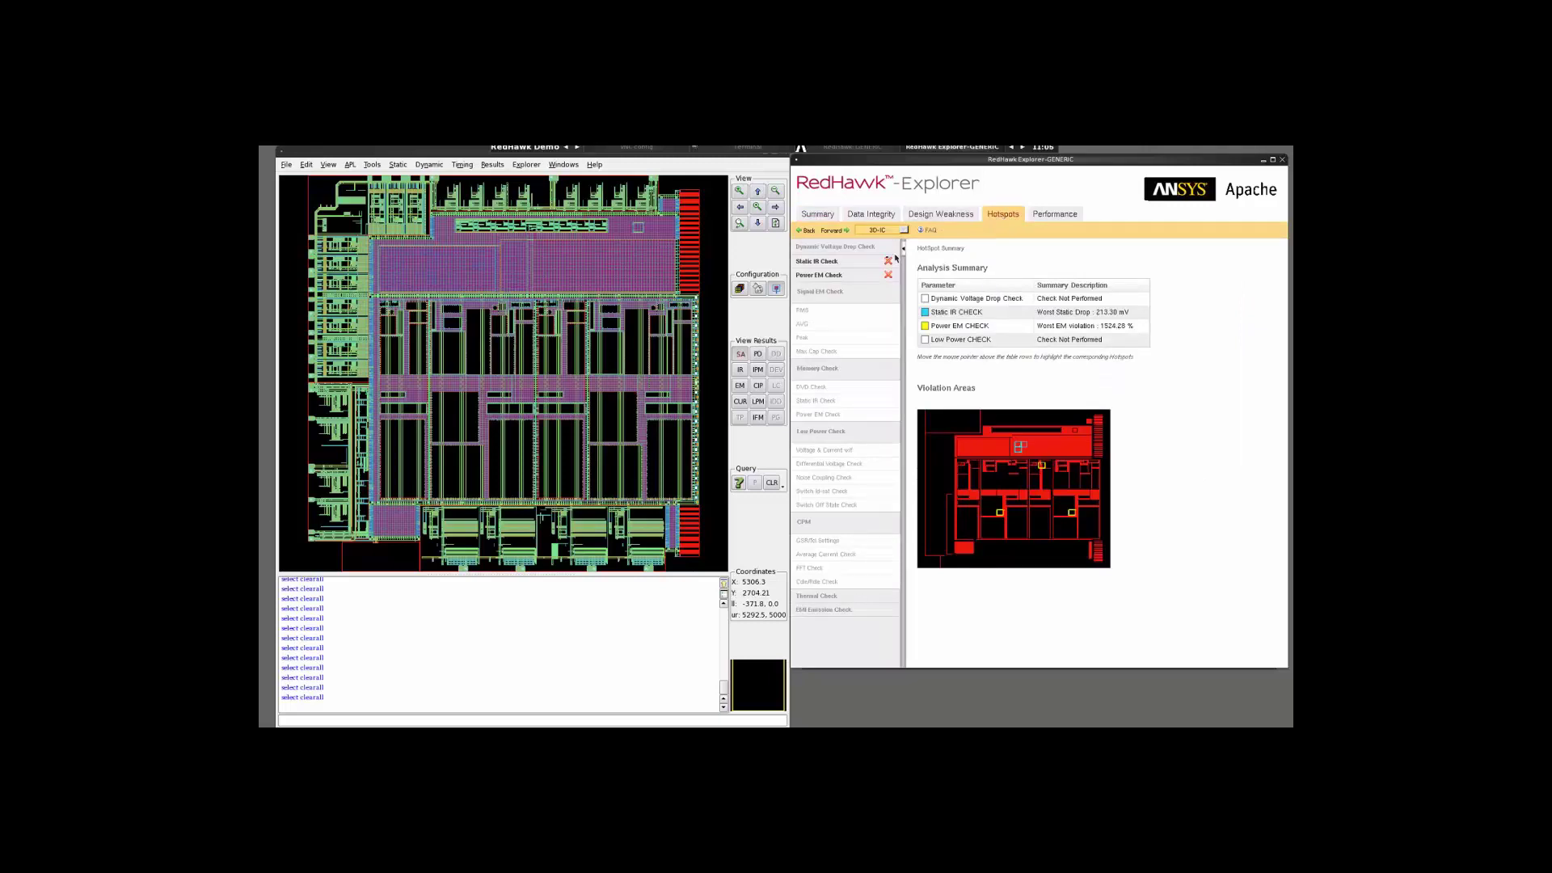
Step: Open Static IR Check, listing top hotspots of 213.30, 213.13 and 212.88 mV
{"action": "left_click", "coordinate": [817, 262]}
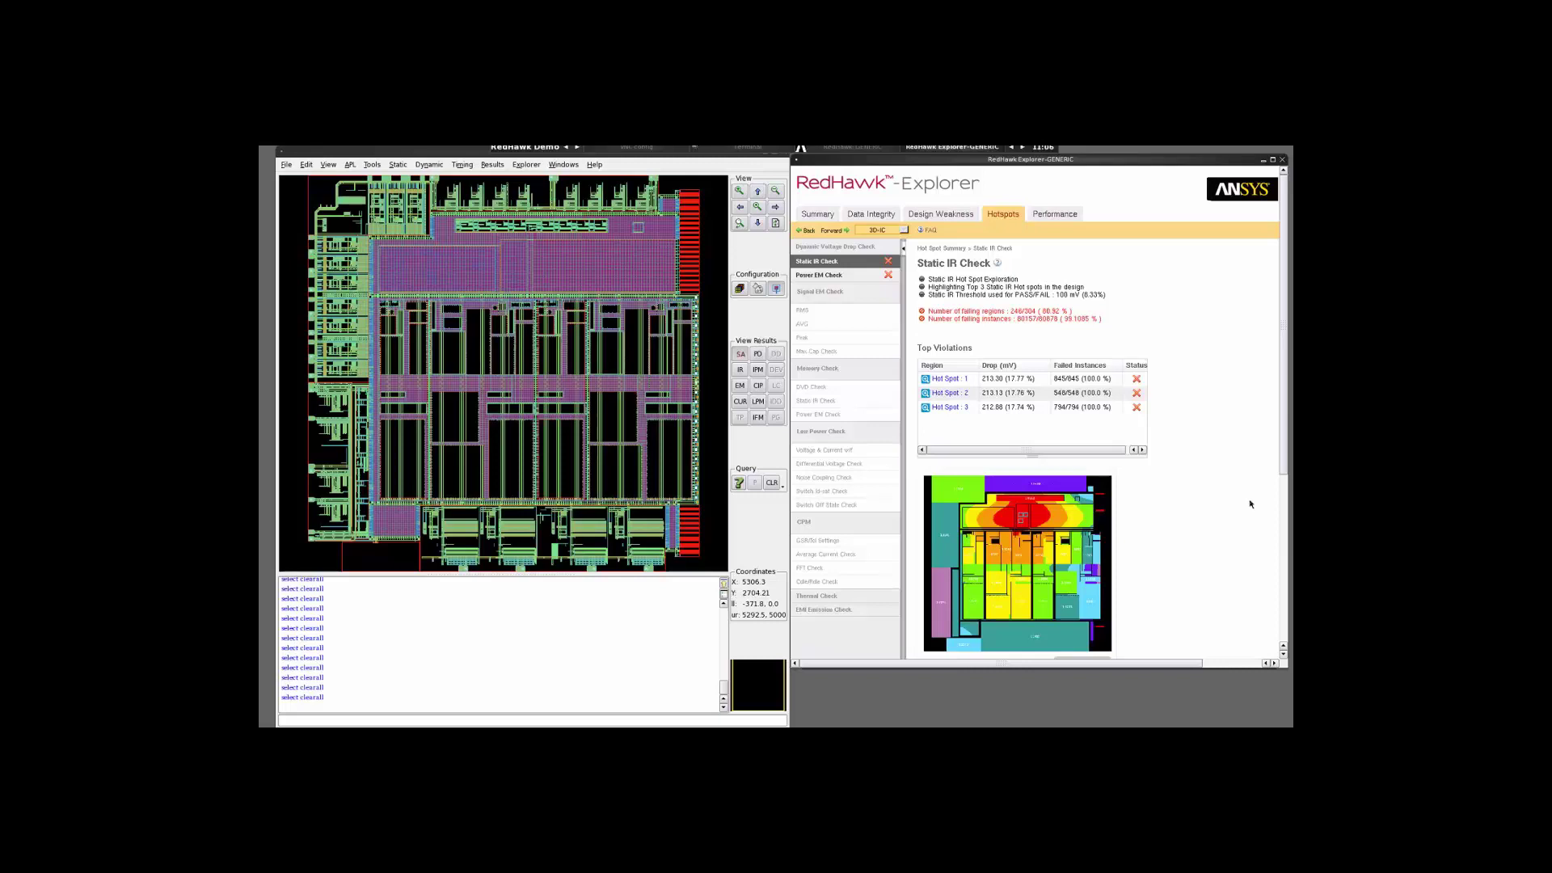
Step: Review domain-based instance and wire drop hotspots, then cross-probe them onto the RedHawk layout
{"action": "left_click_drag", "start_coordinate": [1285, 403], "coordinate": [1281, 571]}
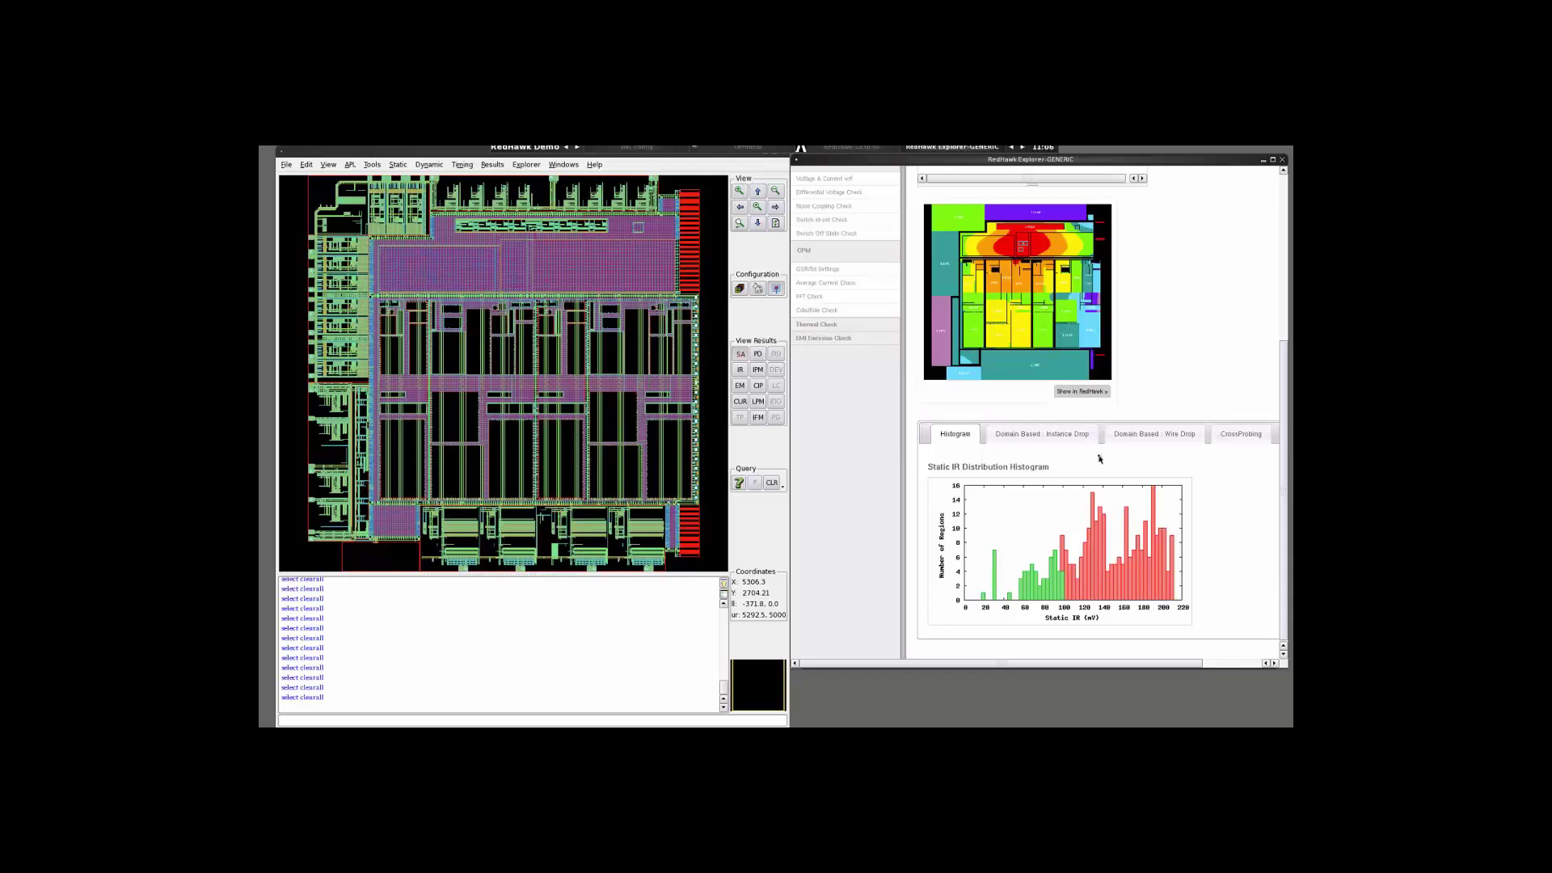
{"action": "left_click", "coordinate": [1050, 436]}
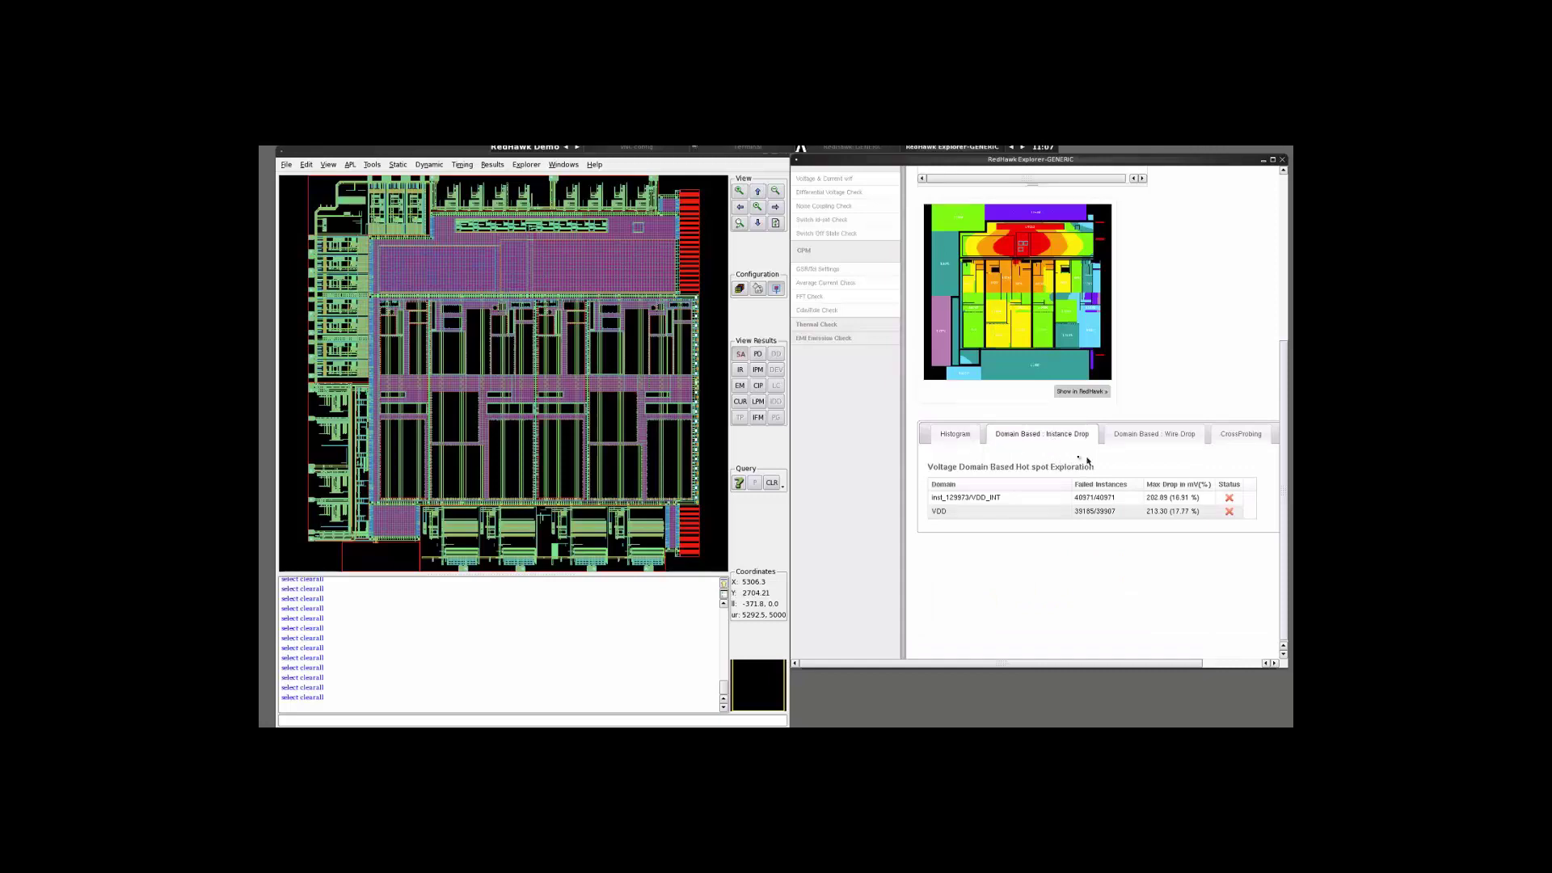
{"action": "left_click", "coordinate": [1155, 436]}
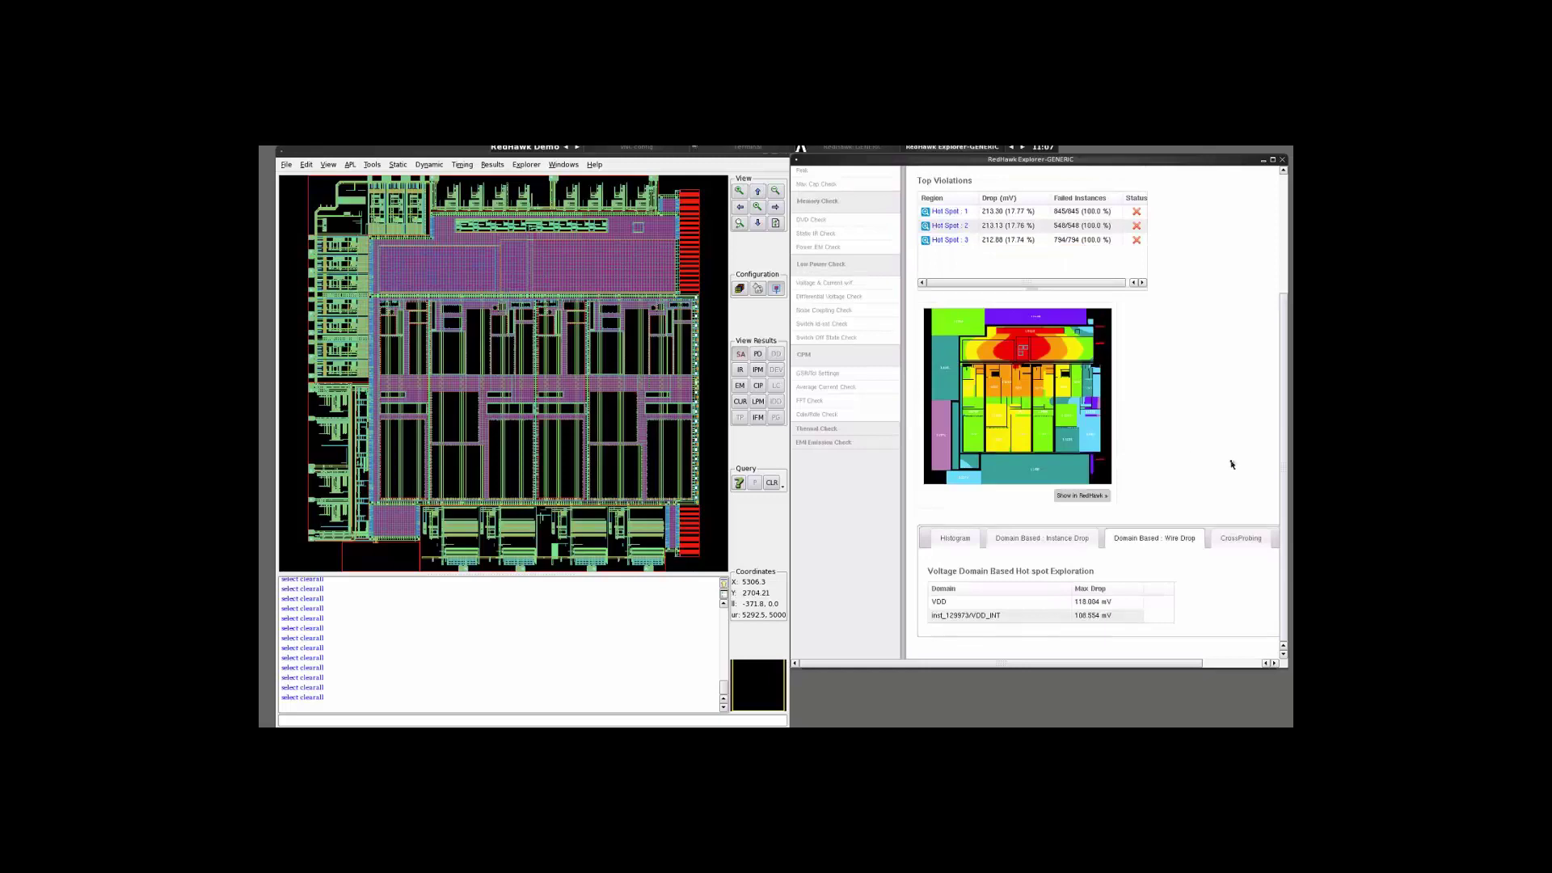
{"action": "left_click", "coordinate": [1224, 543]}
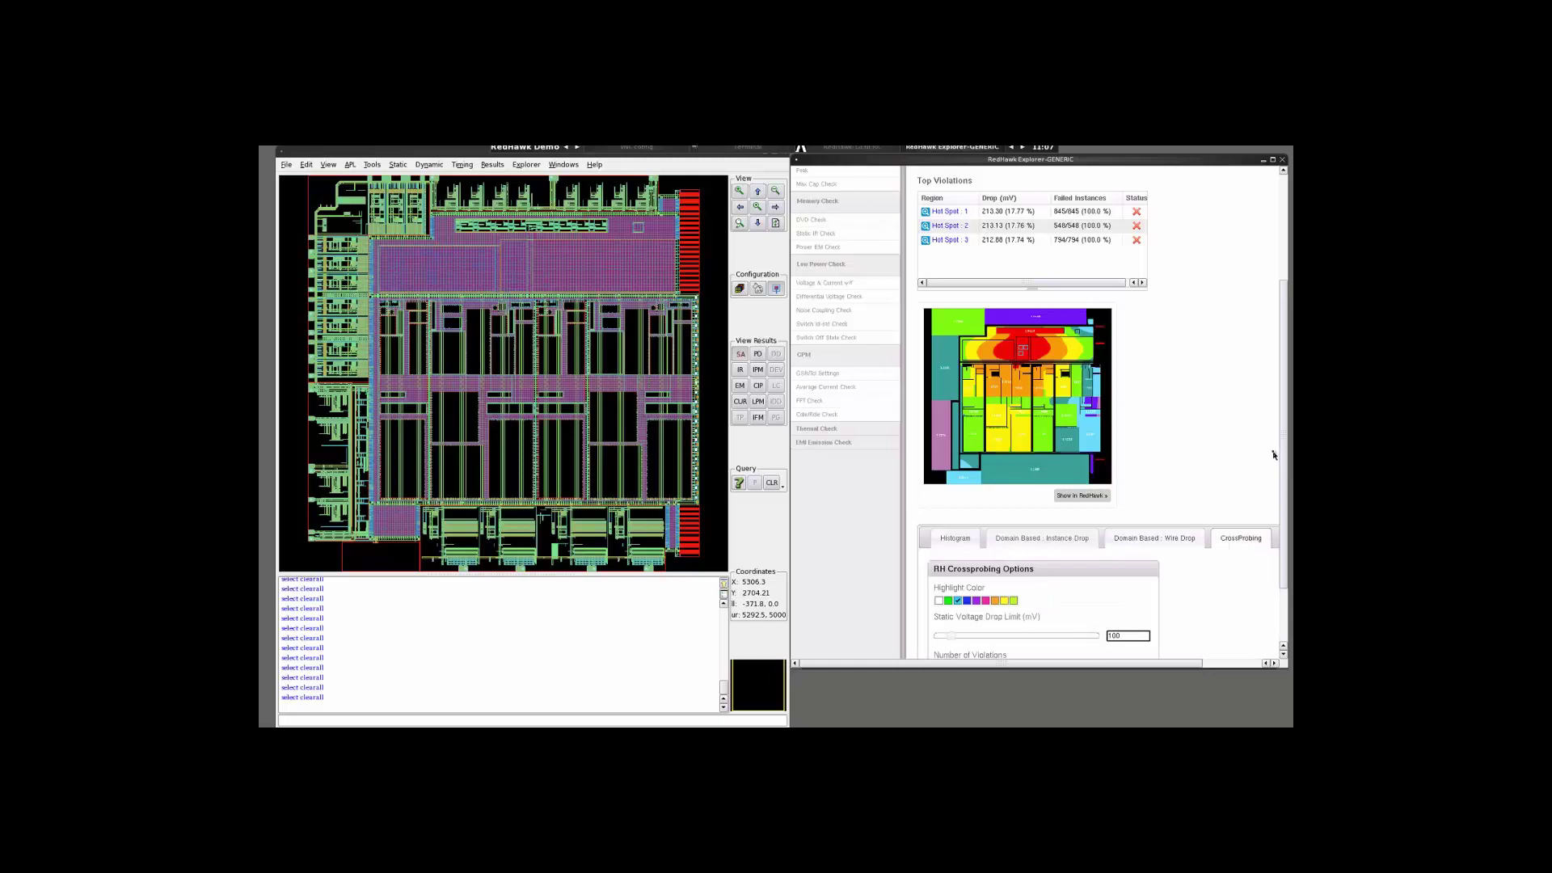
{"action": "left_click", "coordinate": [1094, 496]}
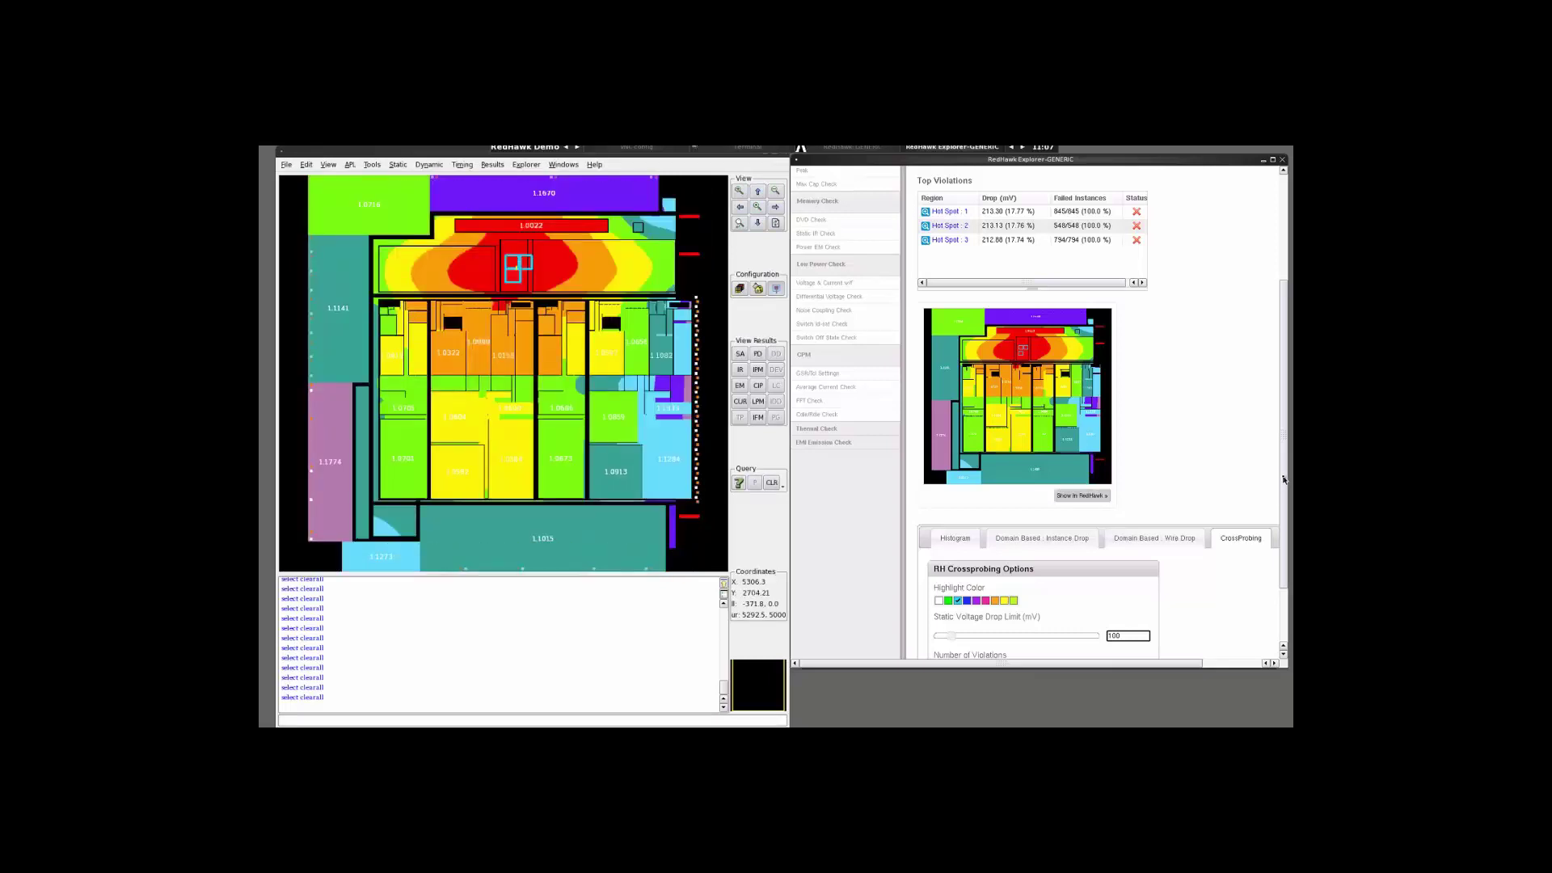
Step: Open Hot Spot 1's details: region 552, one hot instance dropping 213.30 mV
{"action": "left_click_drag", "start_coordinate": [1281, 481], "coordinate": [1279, 369]}
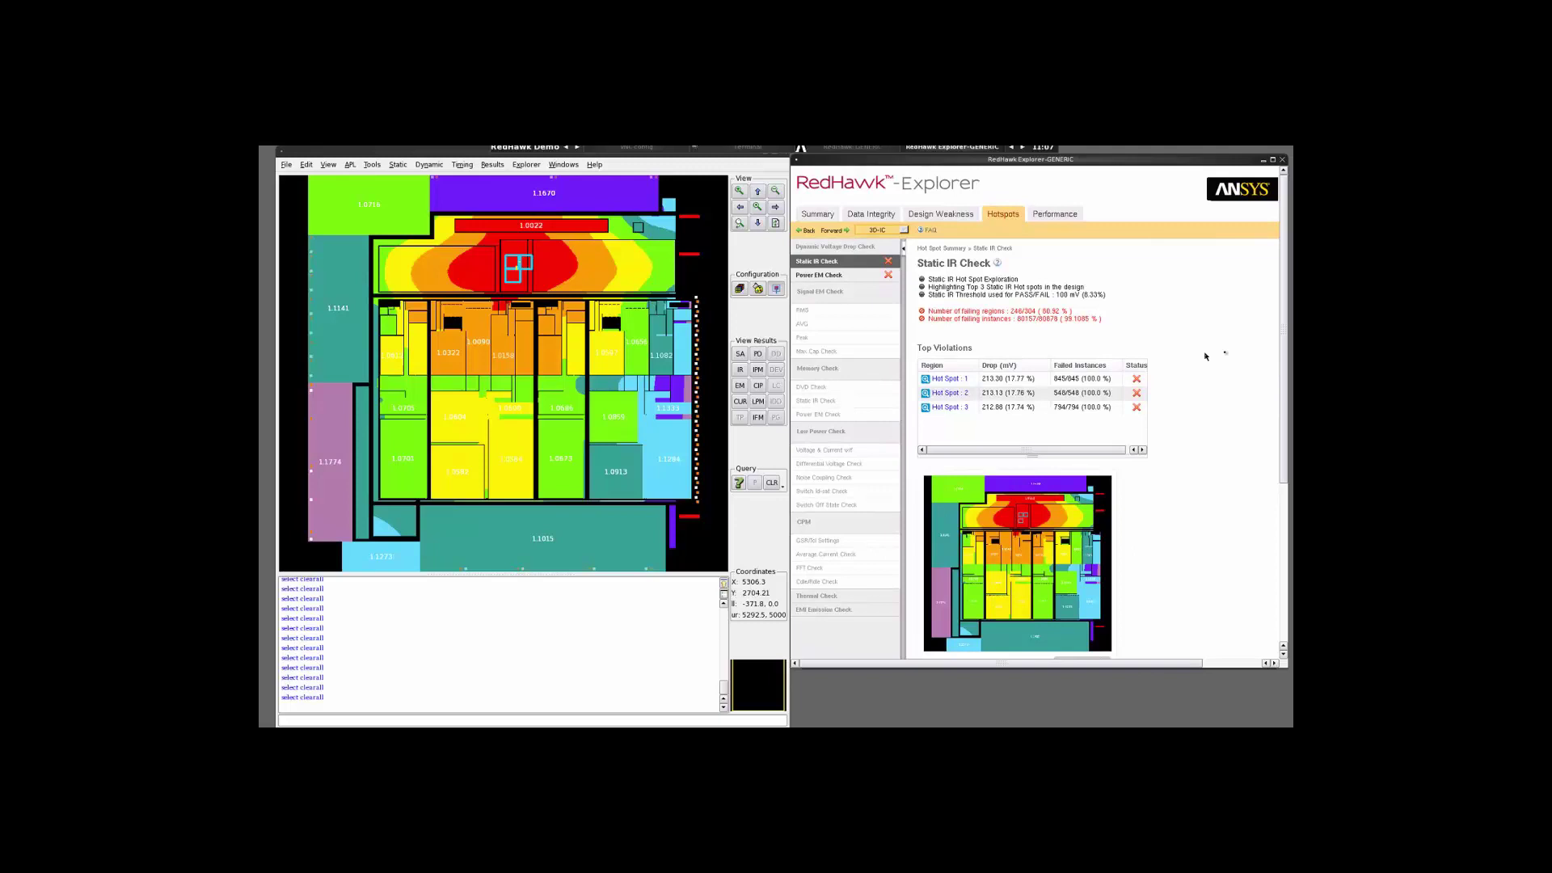
{"action": "left_click", "coordinate": [954, 384]}
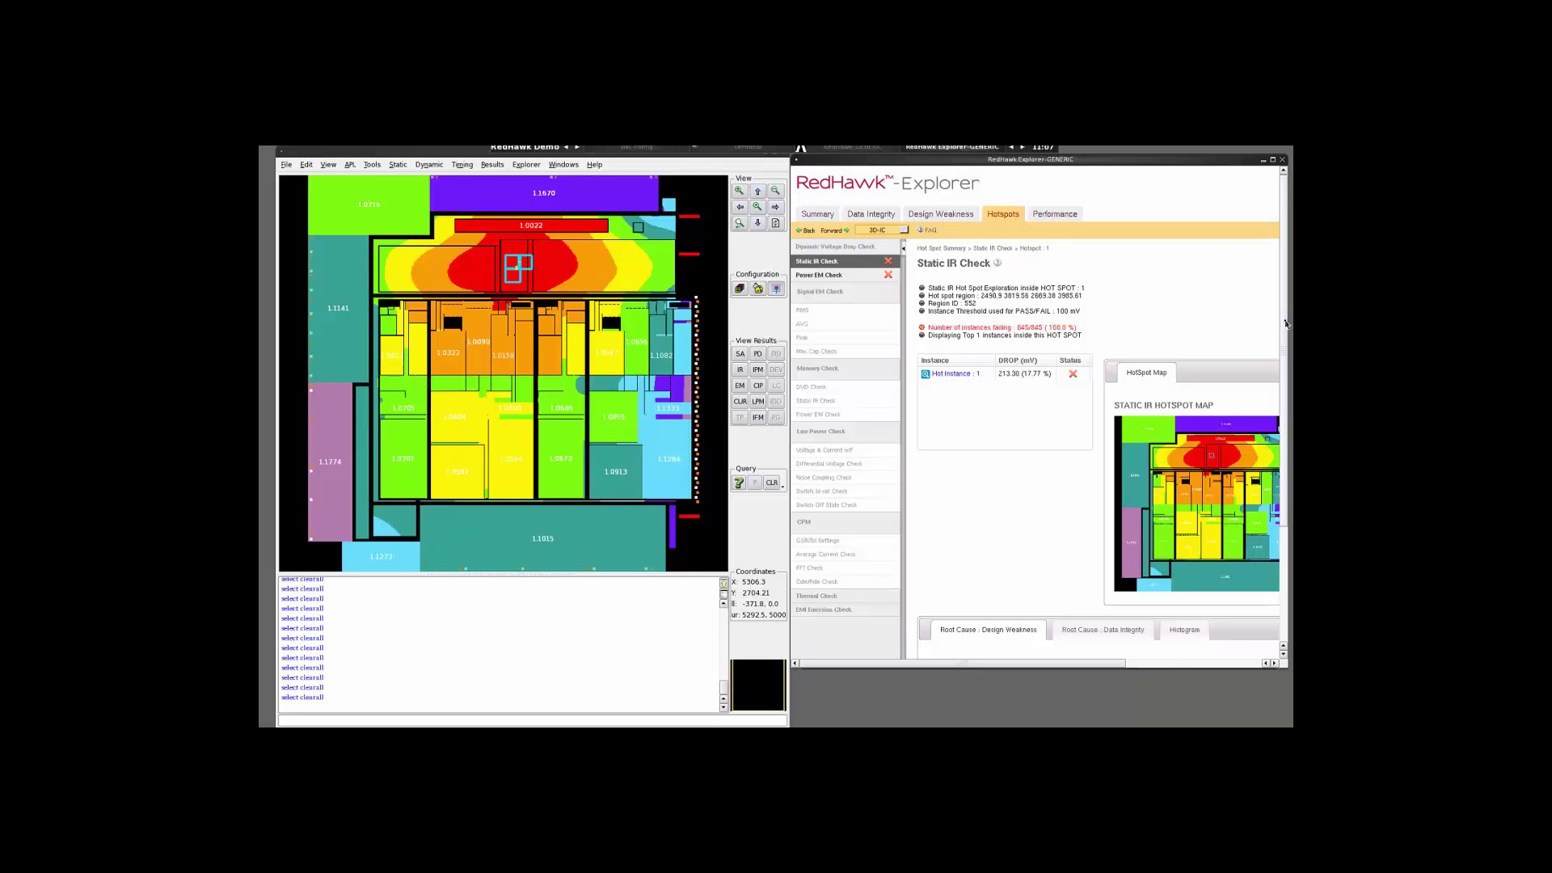
Step: Bring up Hot Spot 1's Data Integrity checks, where only APL CAP CHECK fails (845/3624)
{"action": "left_click_drag", "start_coordinate": [1286, 323], "coordinate": [1288, 456]}
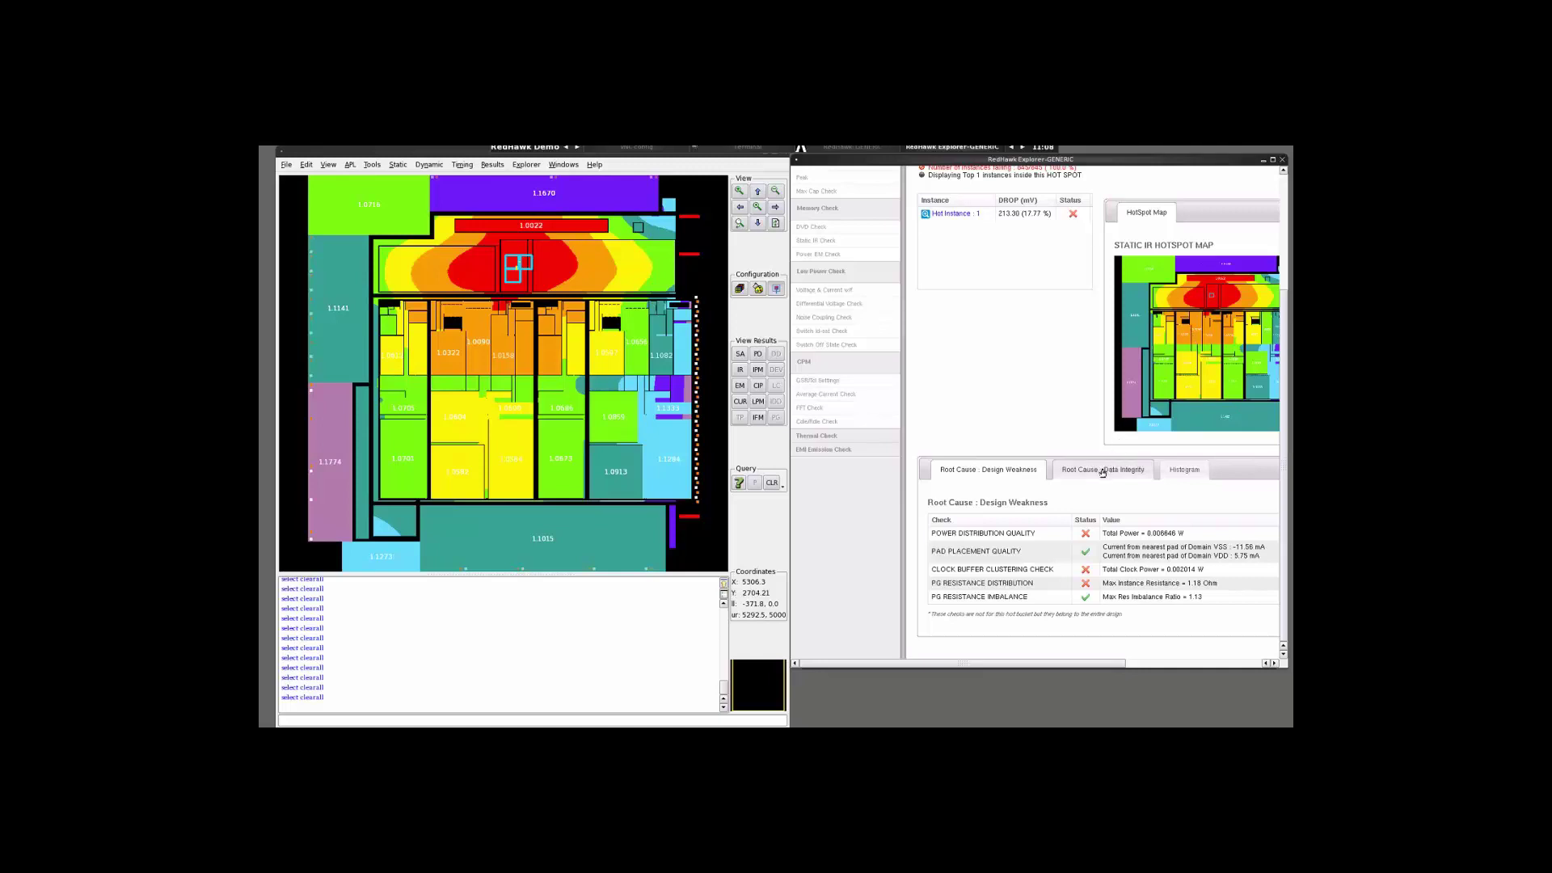
{"action": "left_click", "coordinate": [1102, 472]}
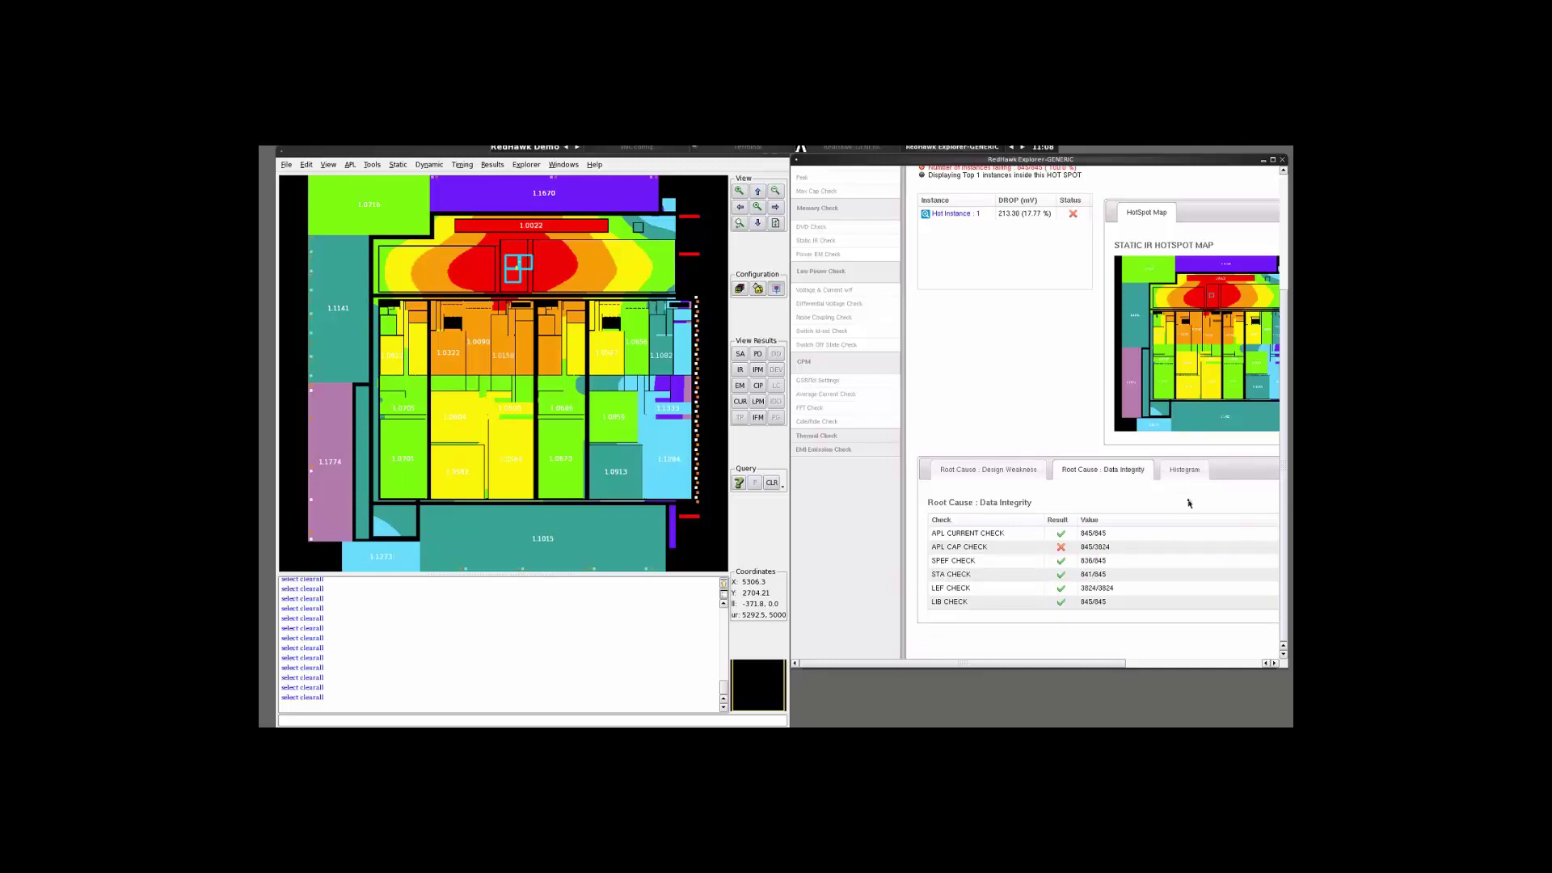
{"action": "scroll", "coordinate": [1286, 507], "scroll_direction": "up", "scroll_amount": 1}
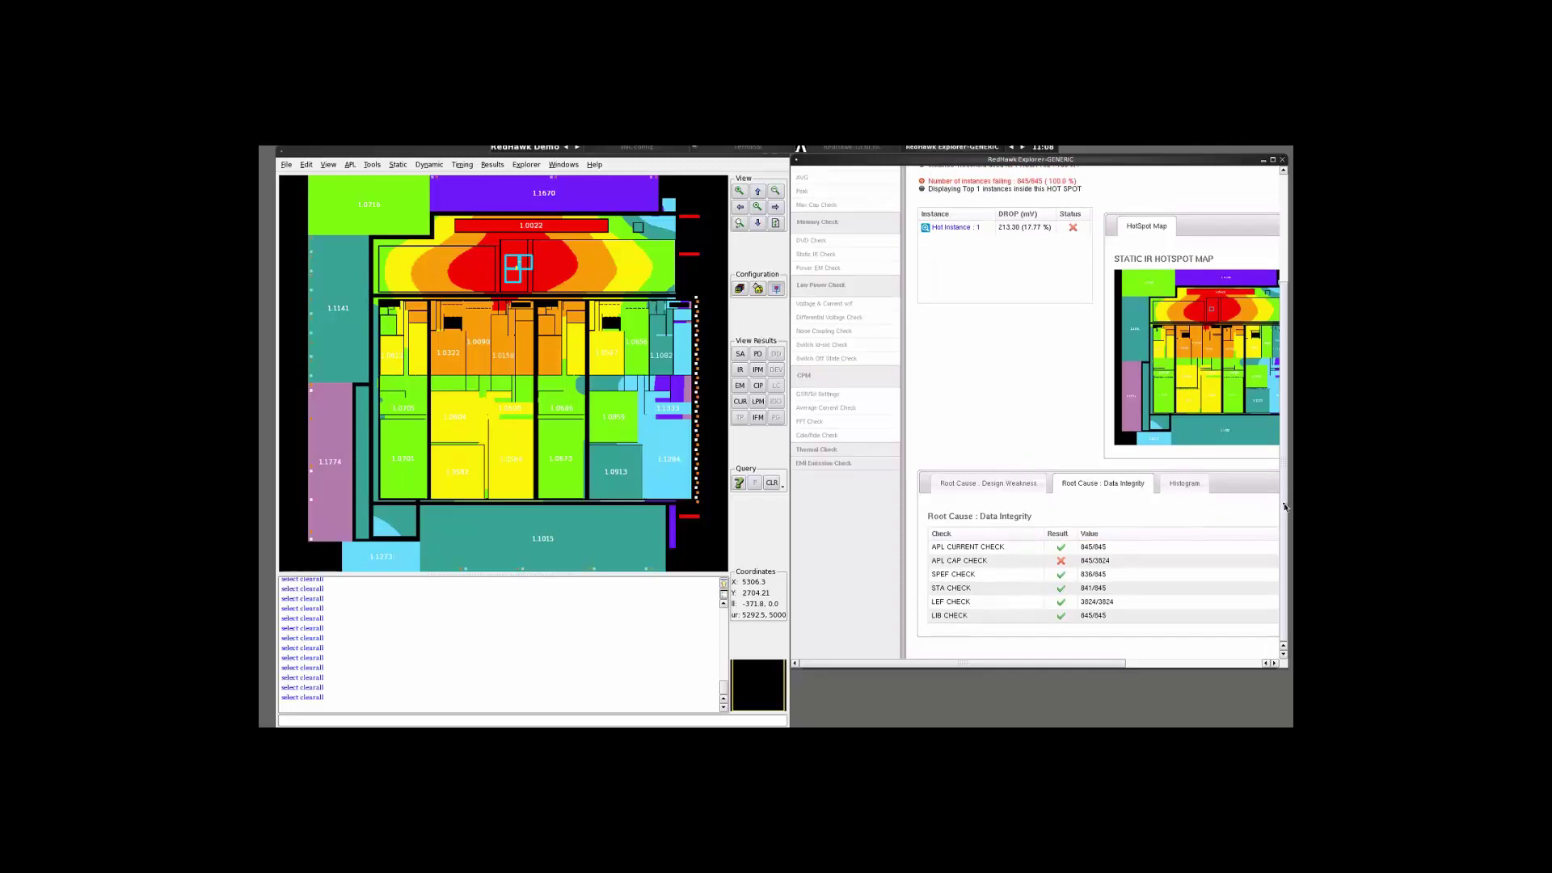
{"action": "left_click_drag", "start_coordinate": [1286, 507], "coordinate": [1283, 421]}
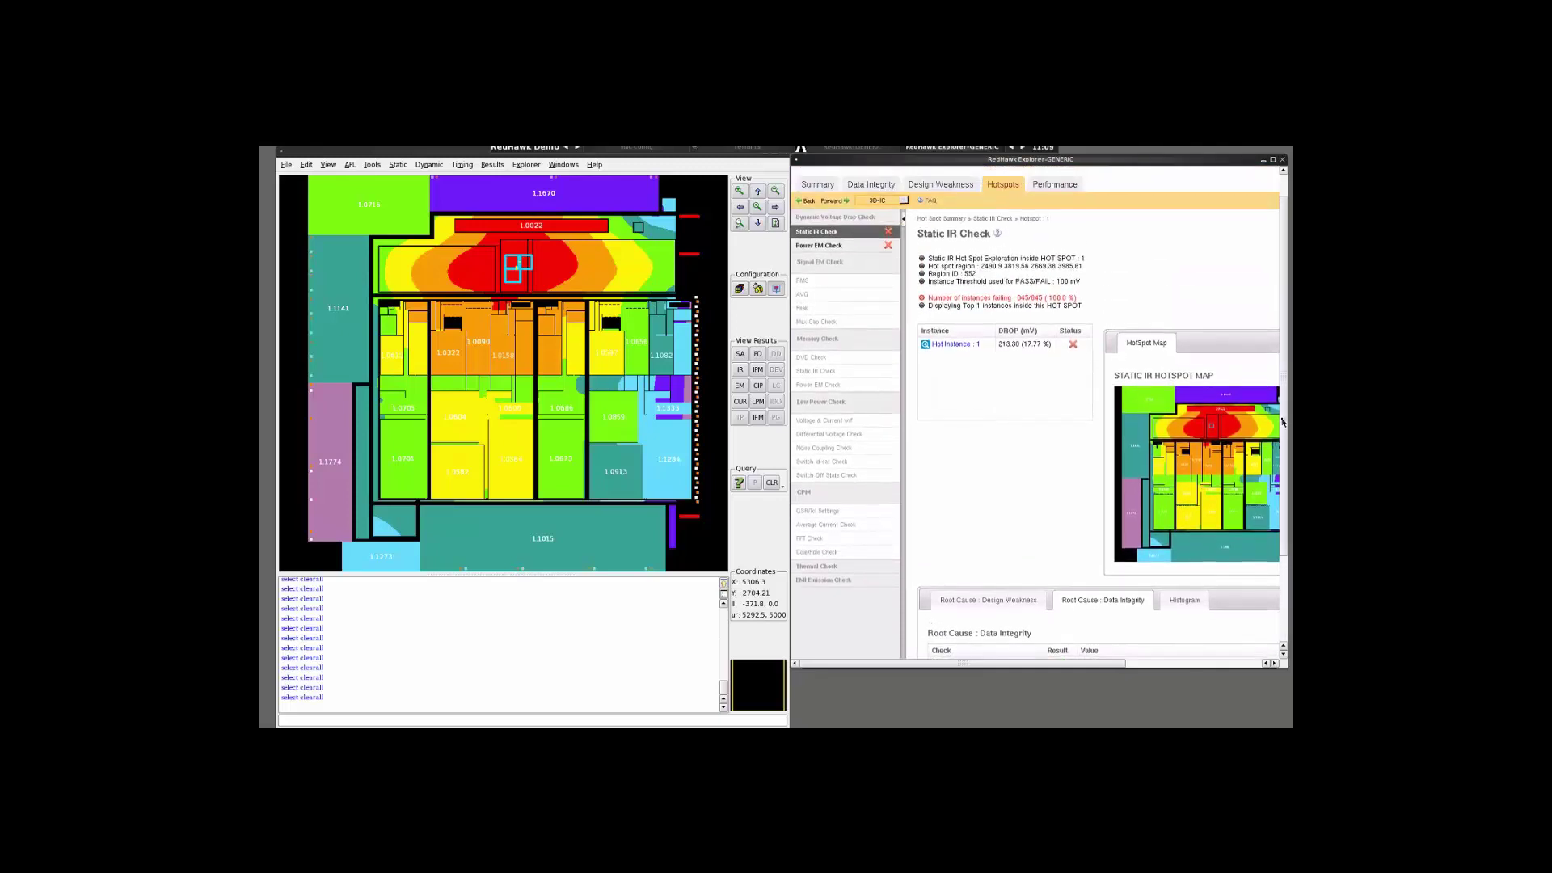
Step: Open the hot instance's page and view its Data Integrity and Design Weakness results
{"action": "left_click", "coordinate": [944, 346]}
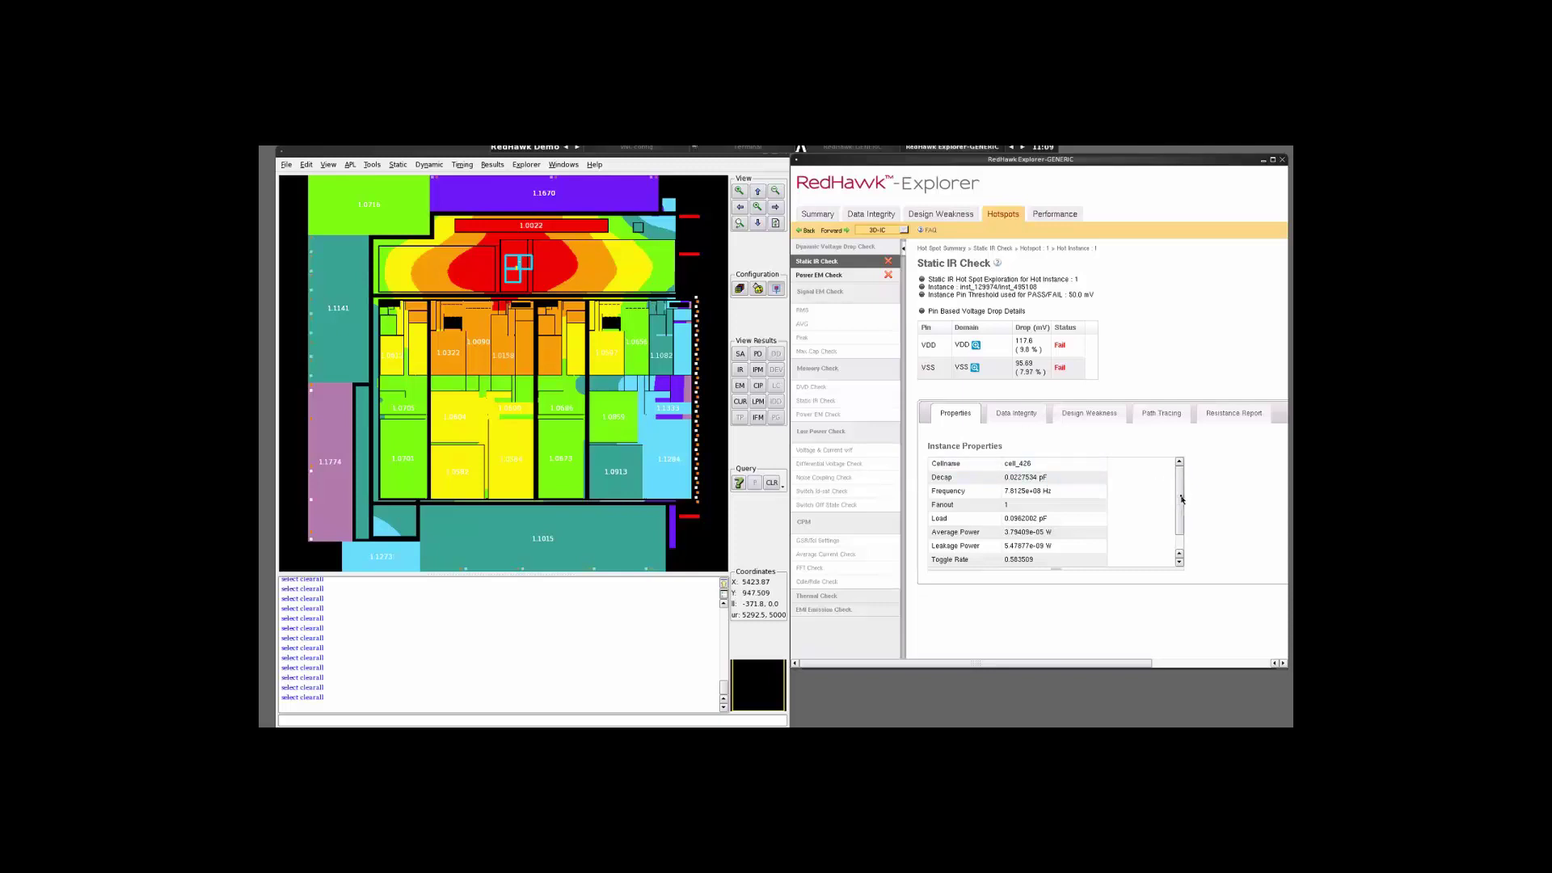
{"action": "left_click_drag", "start_coordinate": [1181, 499], "coordinate": [1181, 518]}
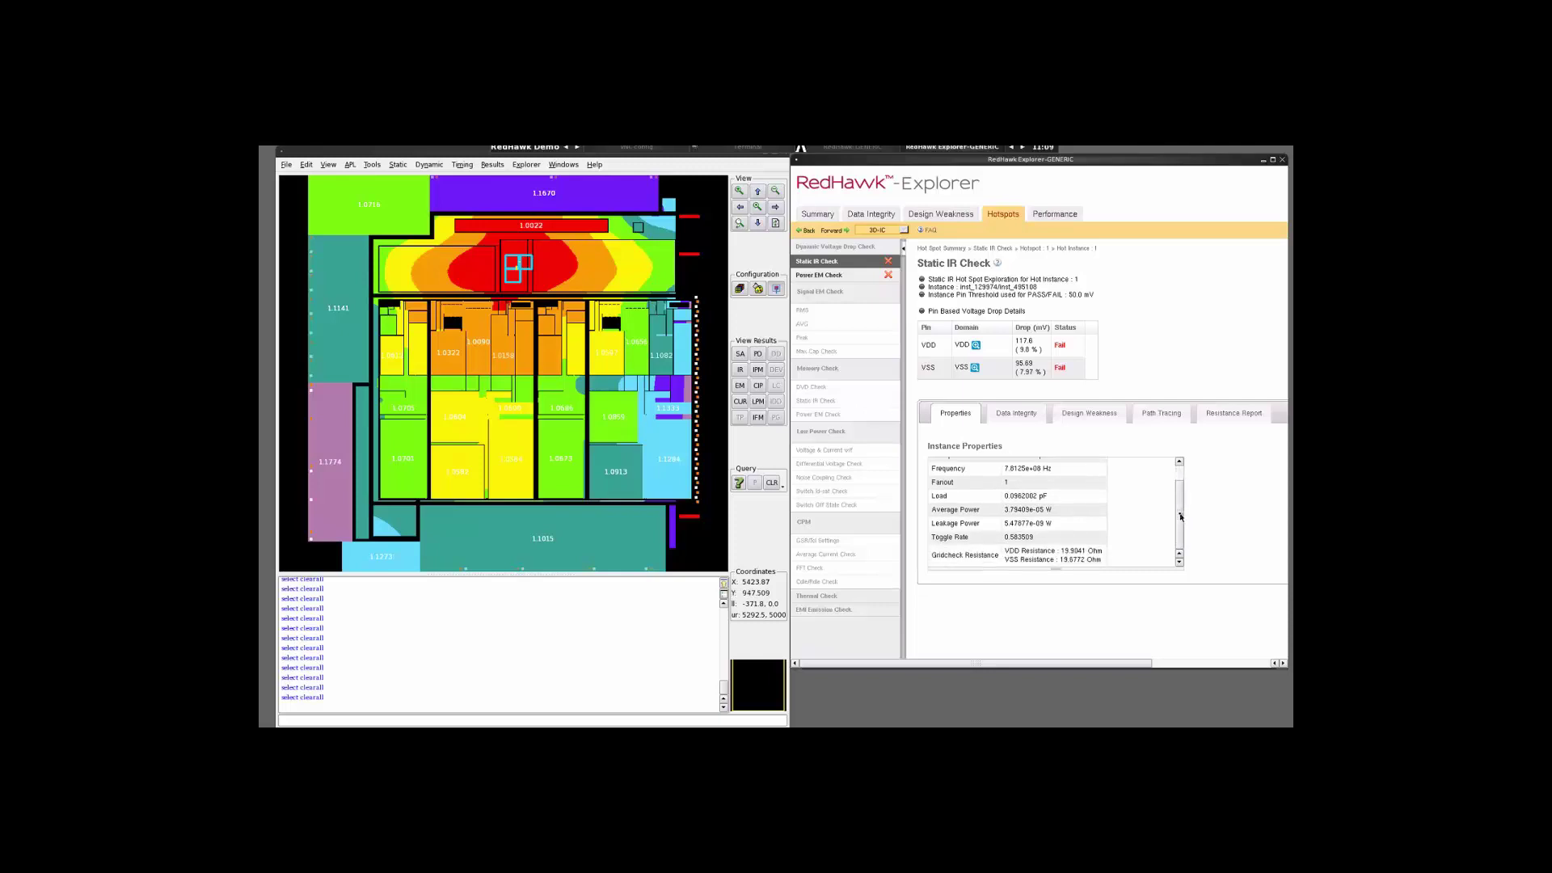
{"action": "left_click", "coordinate": [1017, 421]}
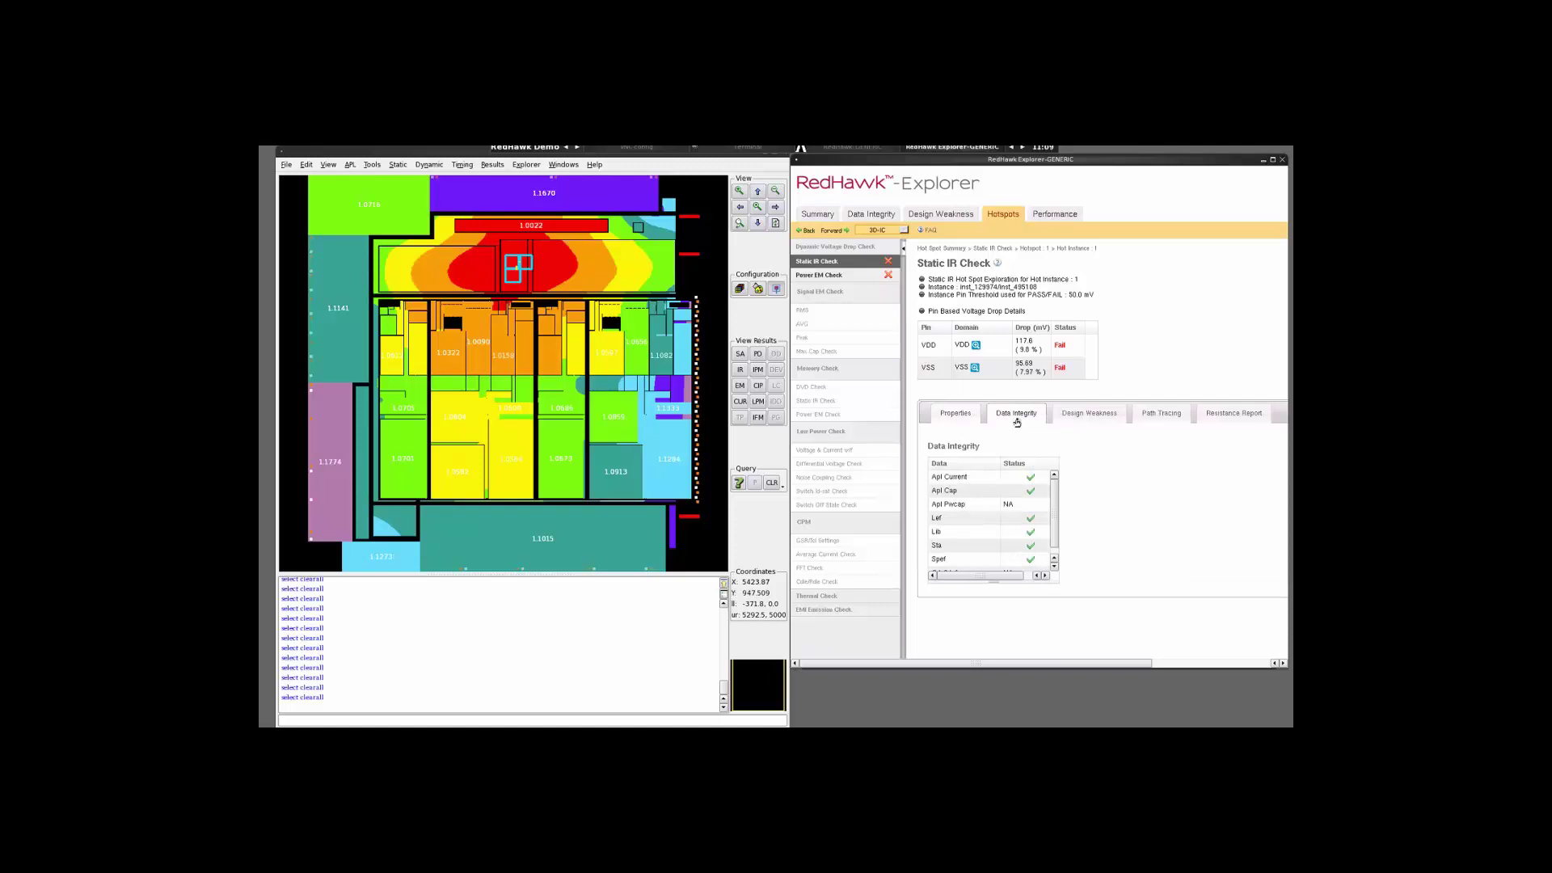
{"action": "left_click", "coordinate": [1089, 417]}
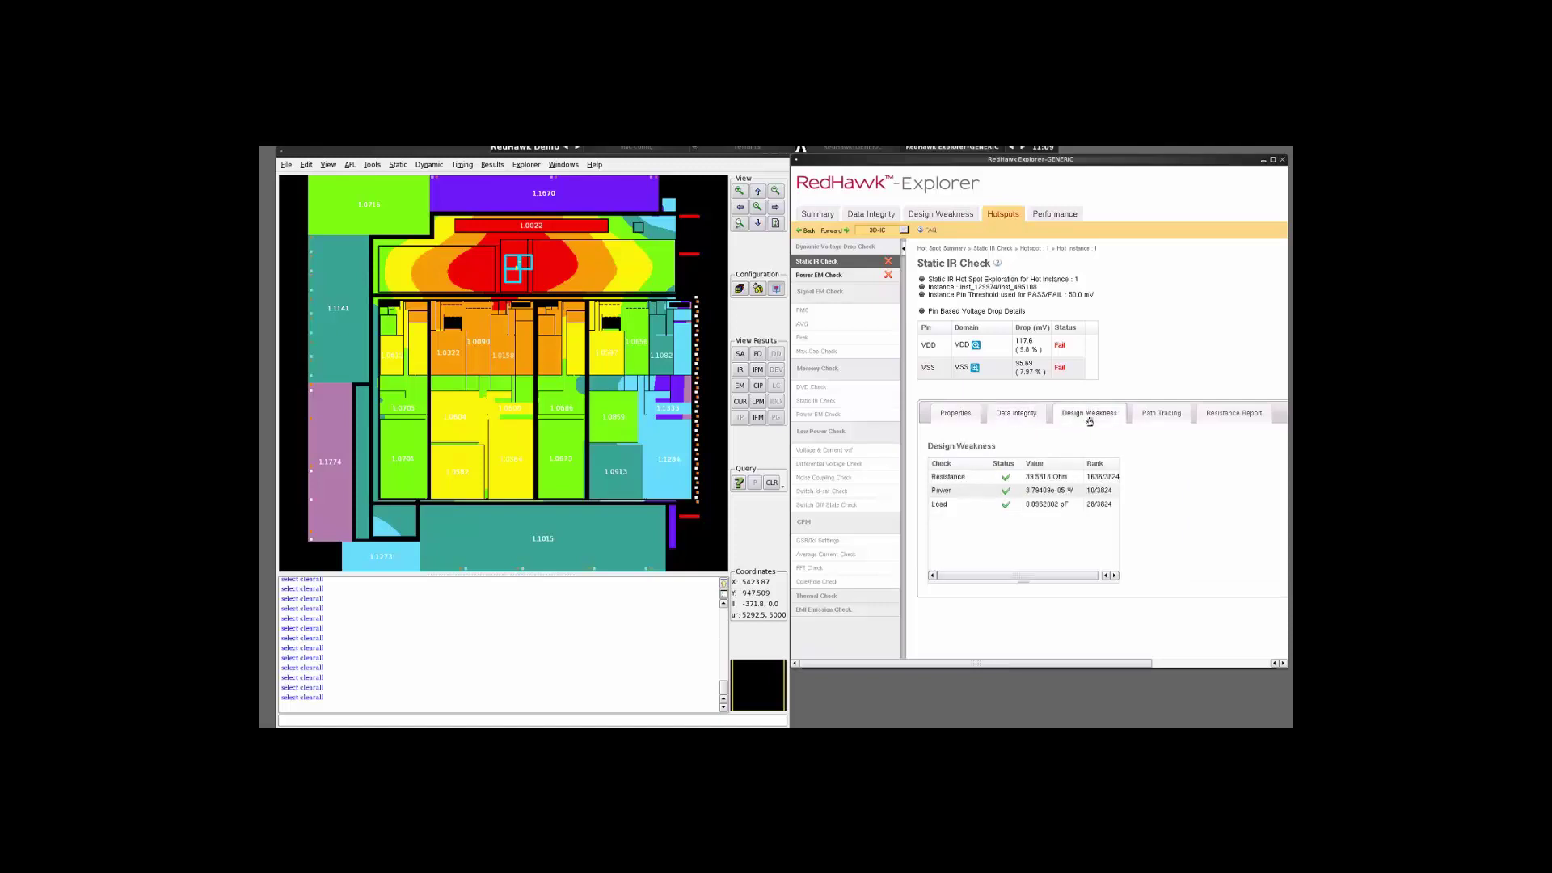
Step: Trace the hot instance's resistance path from its P/G pins and highlight it on the layout
{"action": "left_click", "coordinate": [1162, 417]}
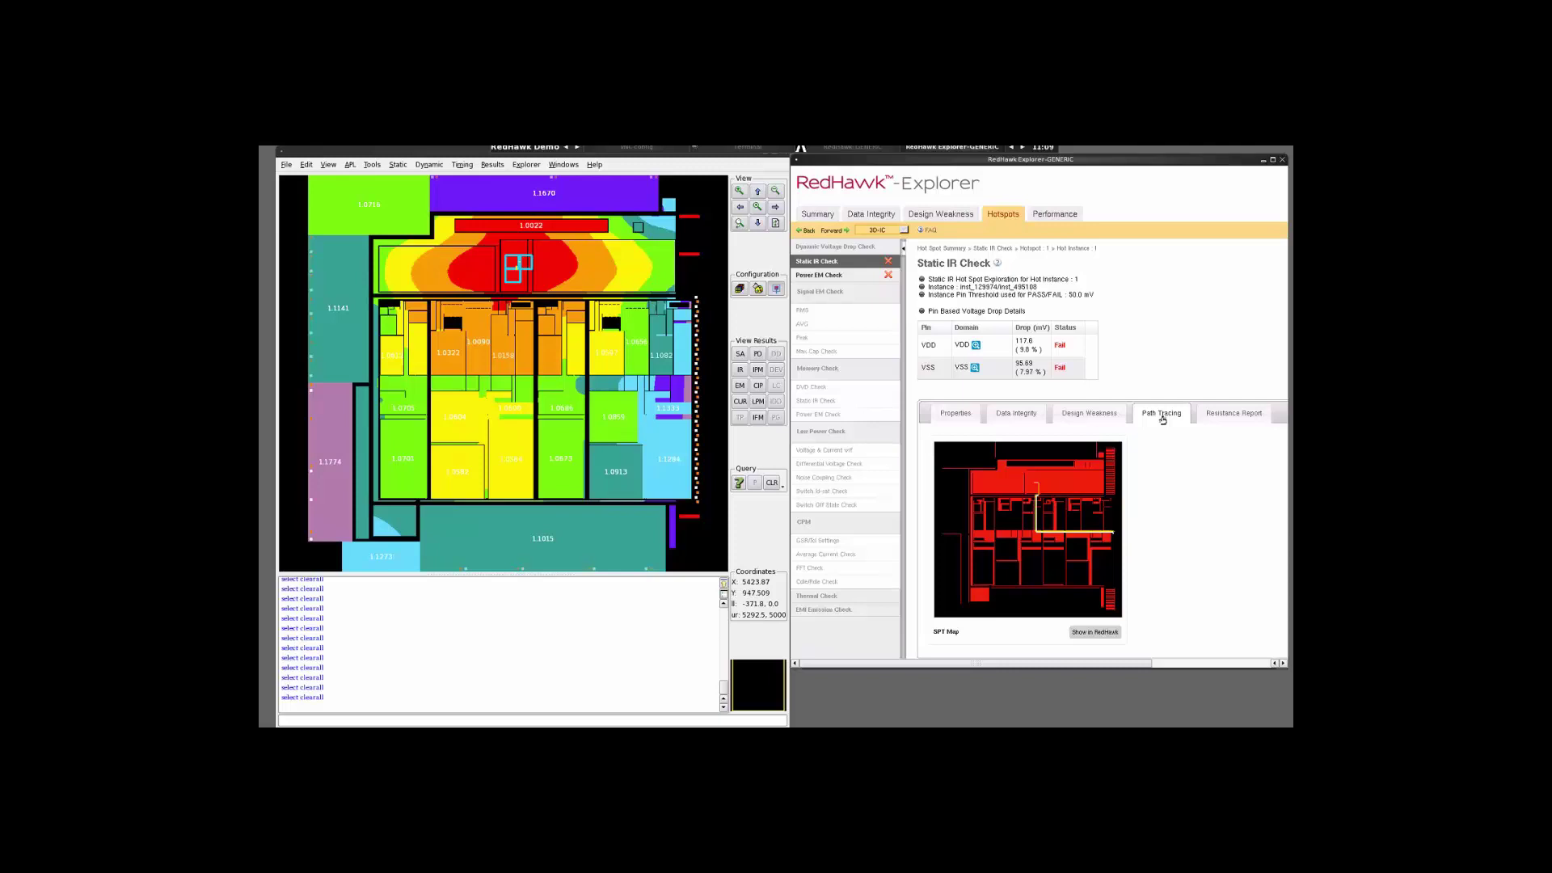
{"action": "left_click", "coordinate": [1108, 632]}
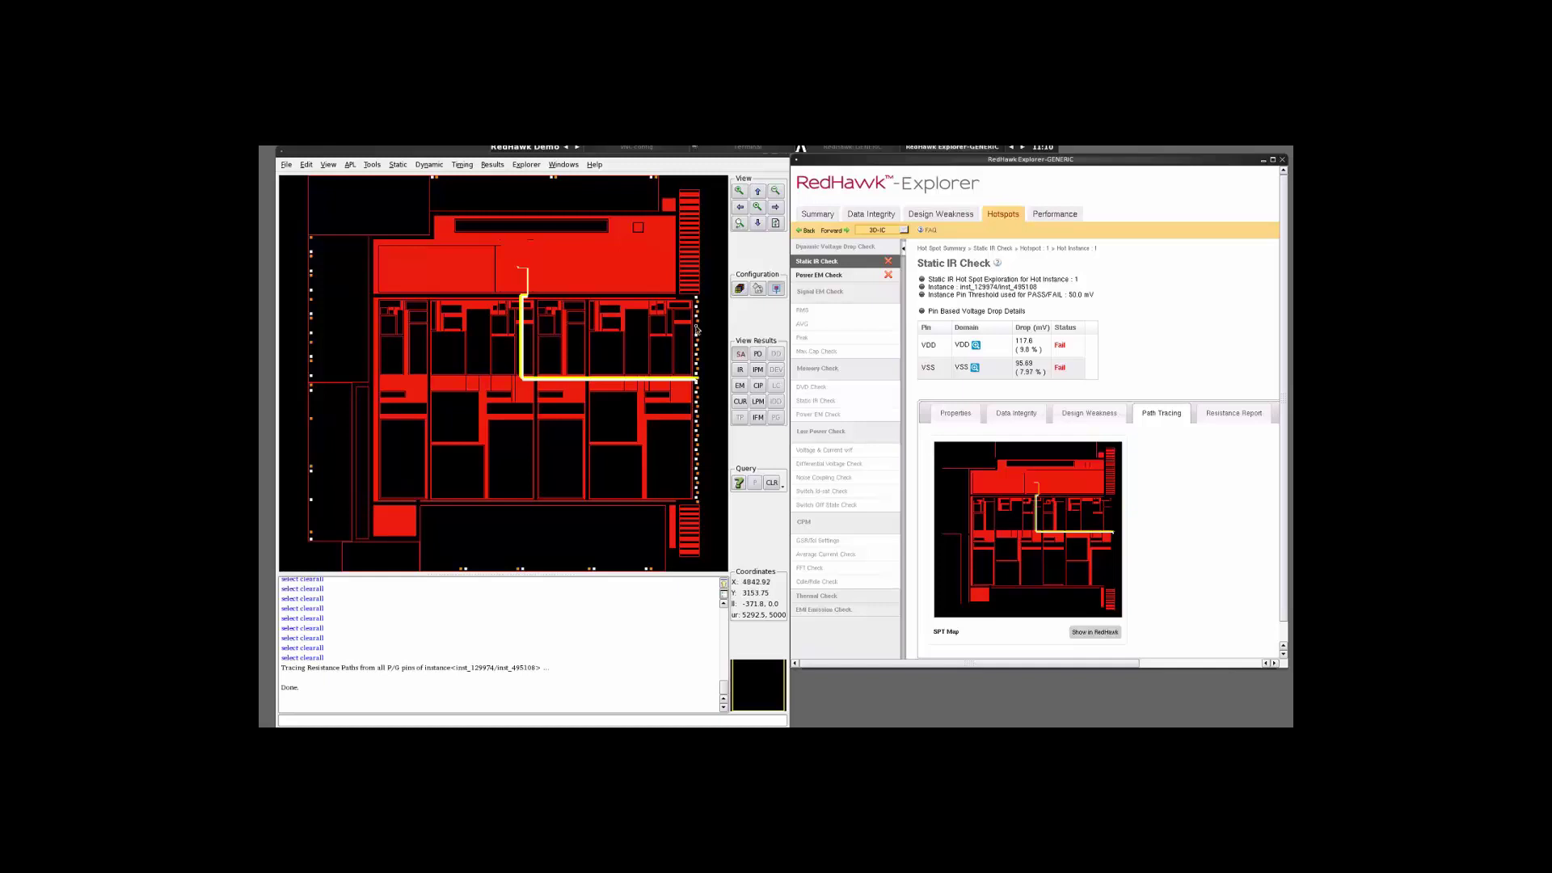
Step: Make all metal and via layers visible, with fill off and outlines on for all
{"action": "left_click", "coordinate": [741, 358]}
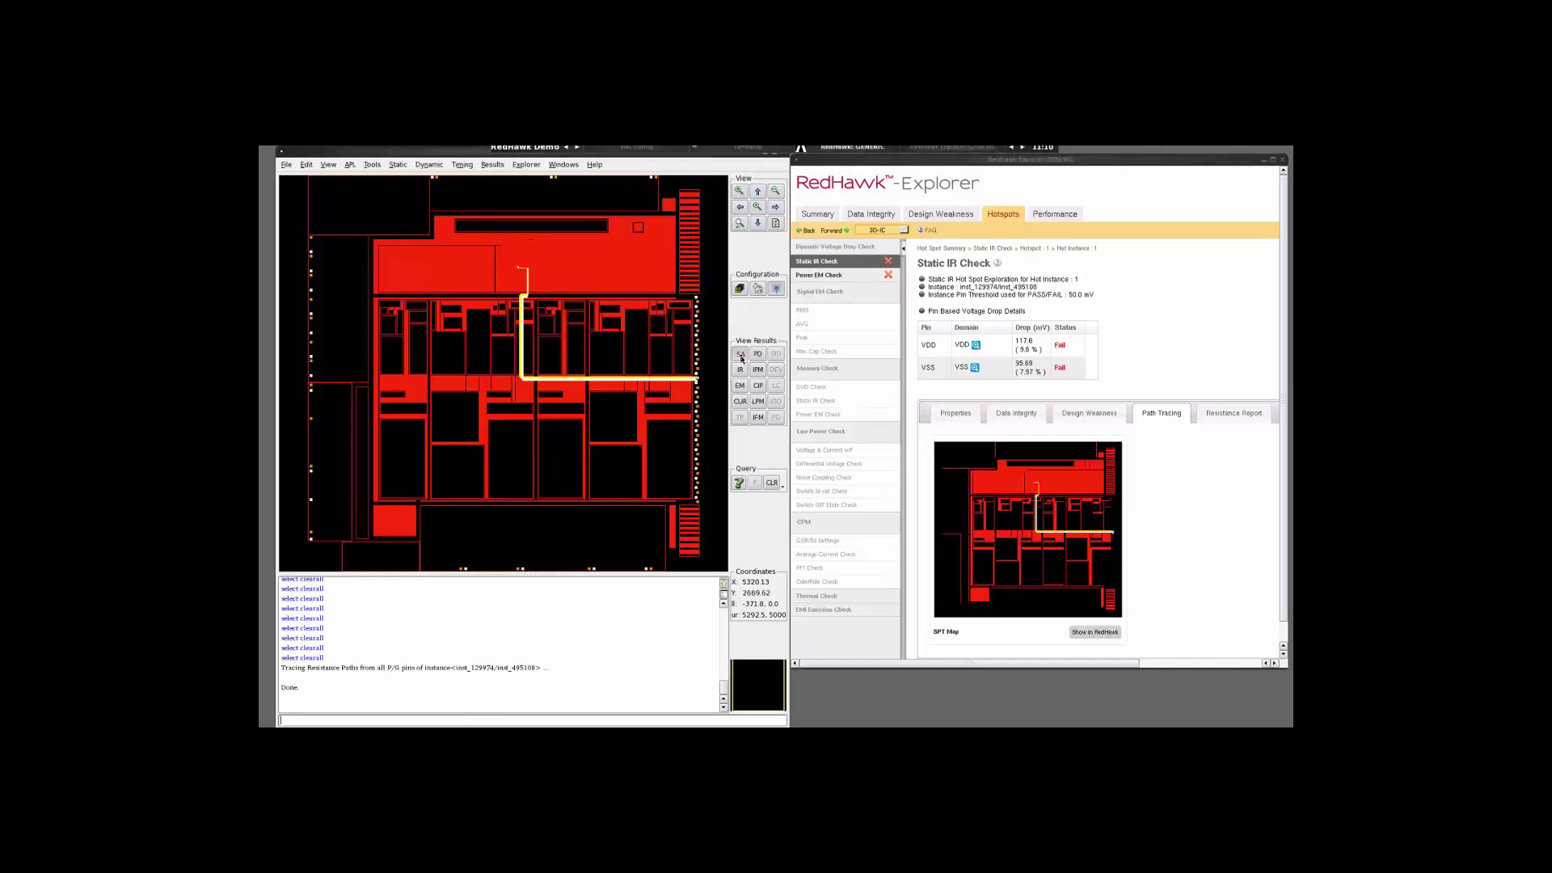
{"action": "left_click", "coordinate": [739, 288]}
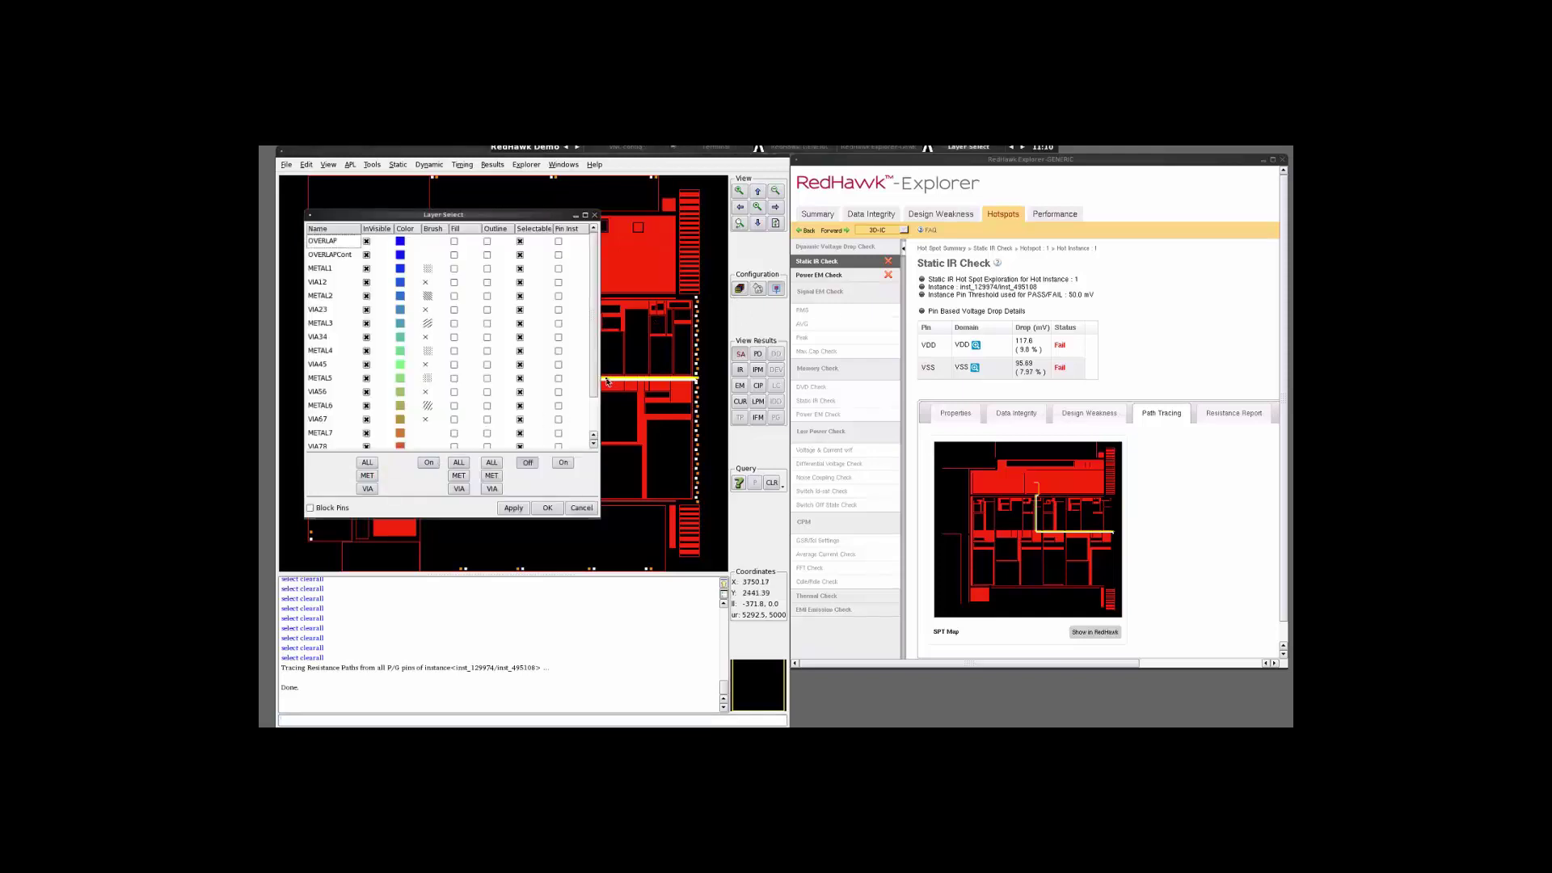
{"action": "left_click_drag", "start_coordinate": [596, 381], "coordinate": [596, 421]}
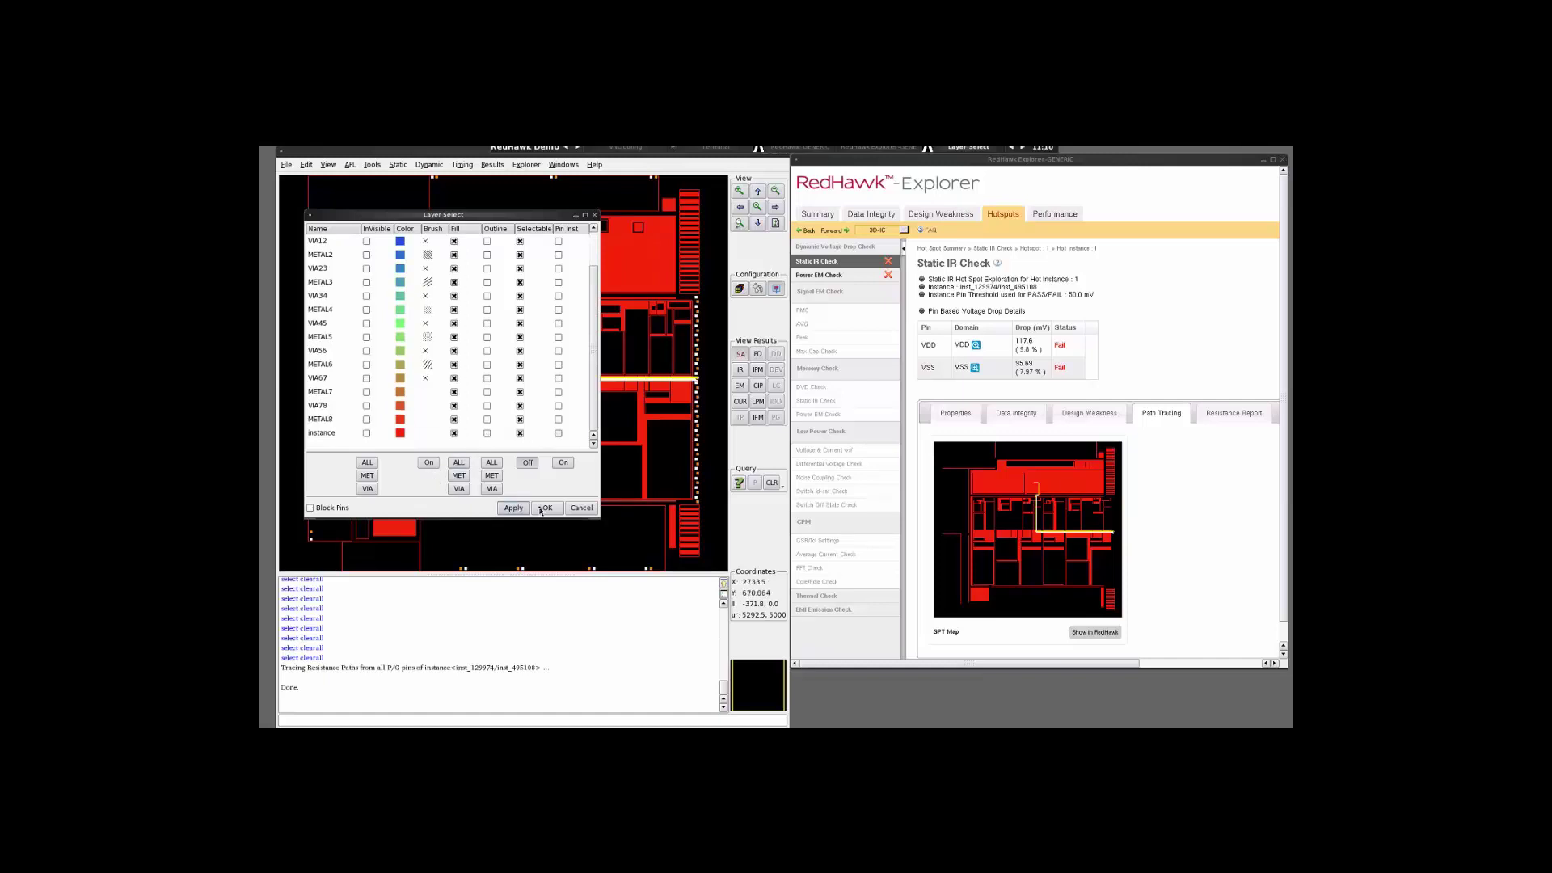
{"action": "left_click", "coordinate": [542, 509]}
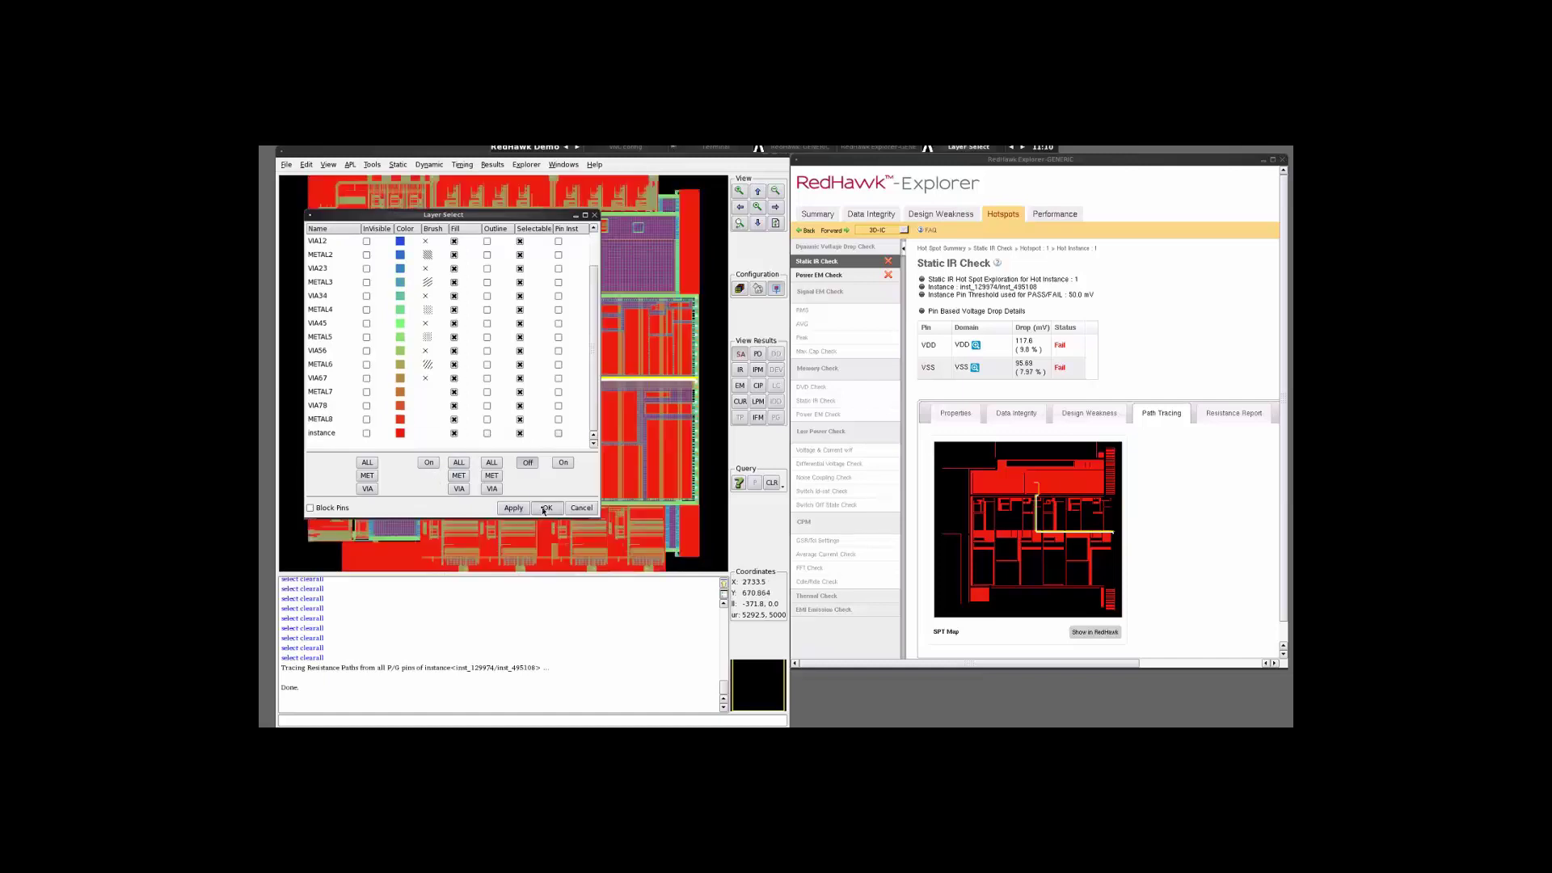
{"action": "left_click", "coordinate": [491, 461]}
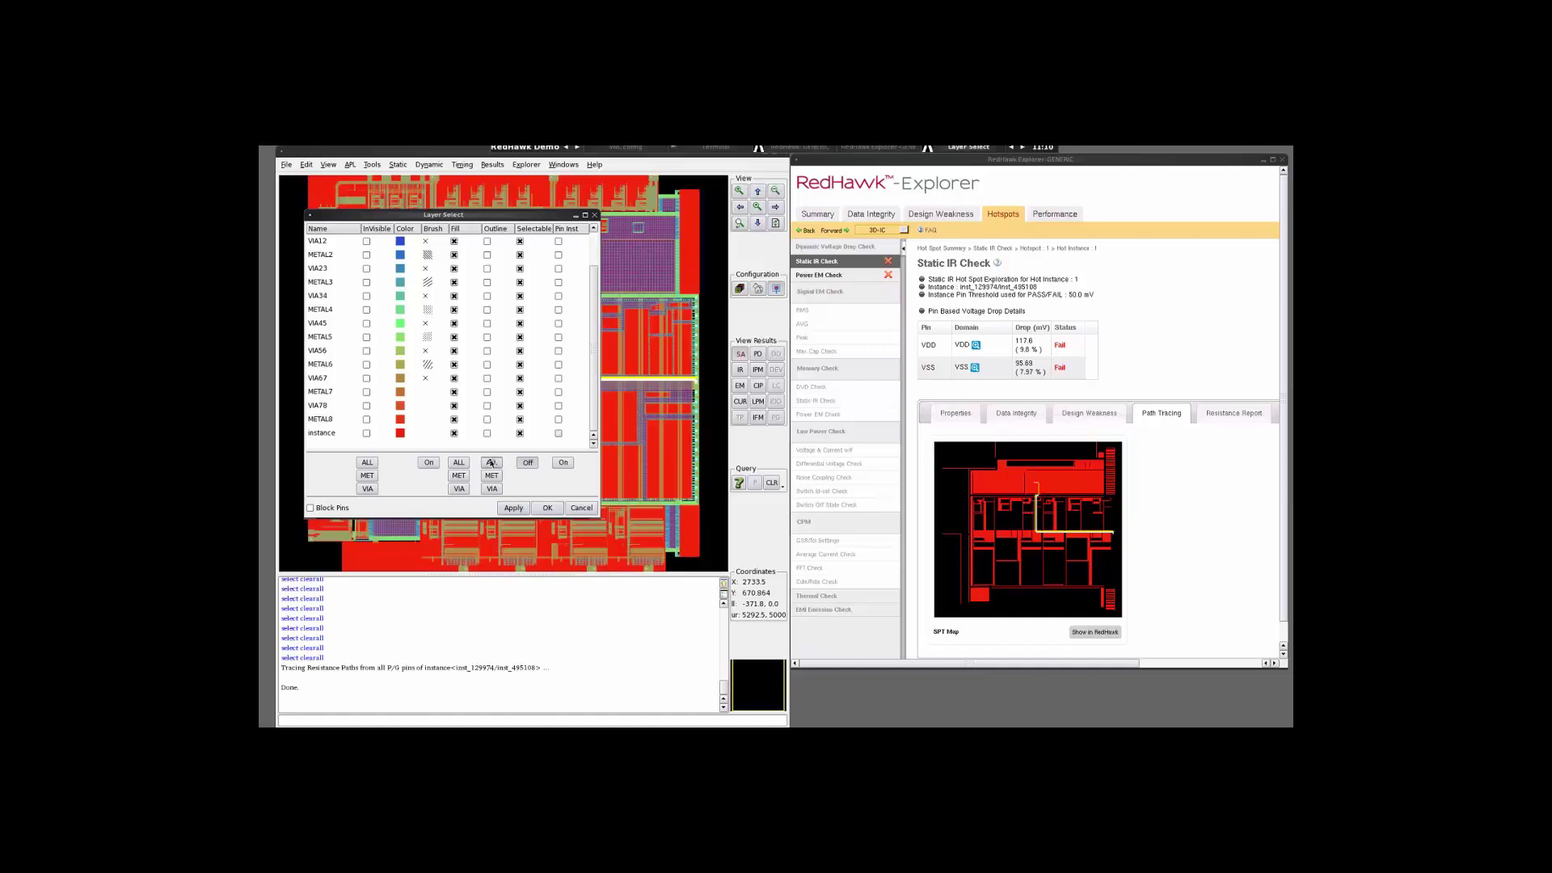
{"action": "left_click", "coordinate": [519, 508]}
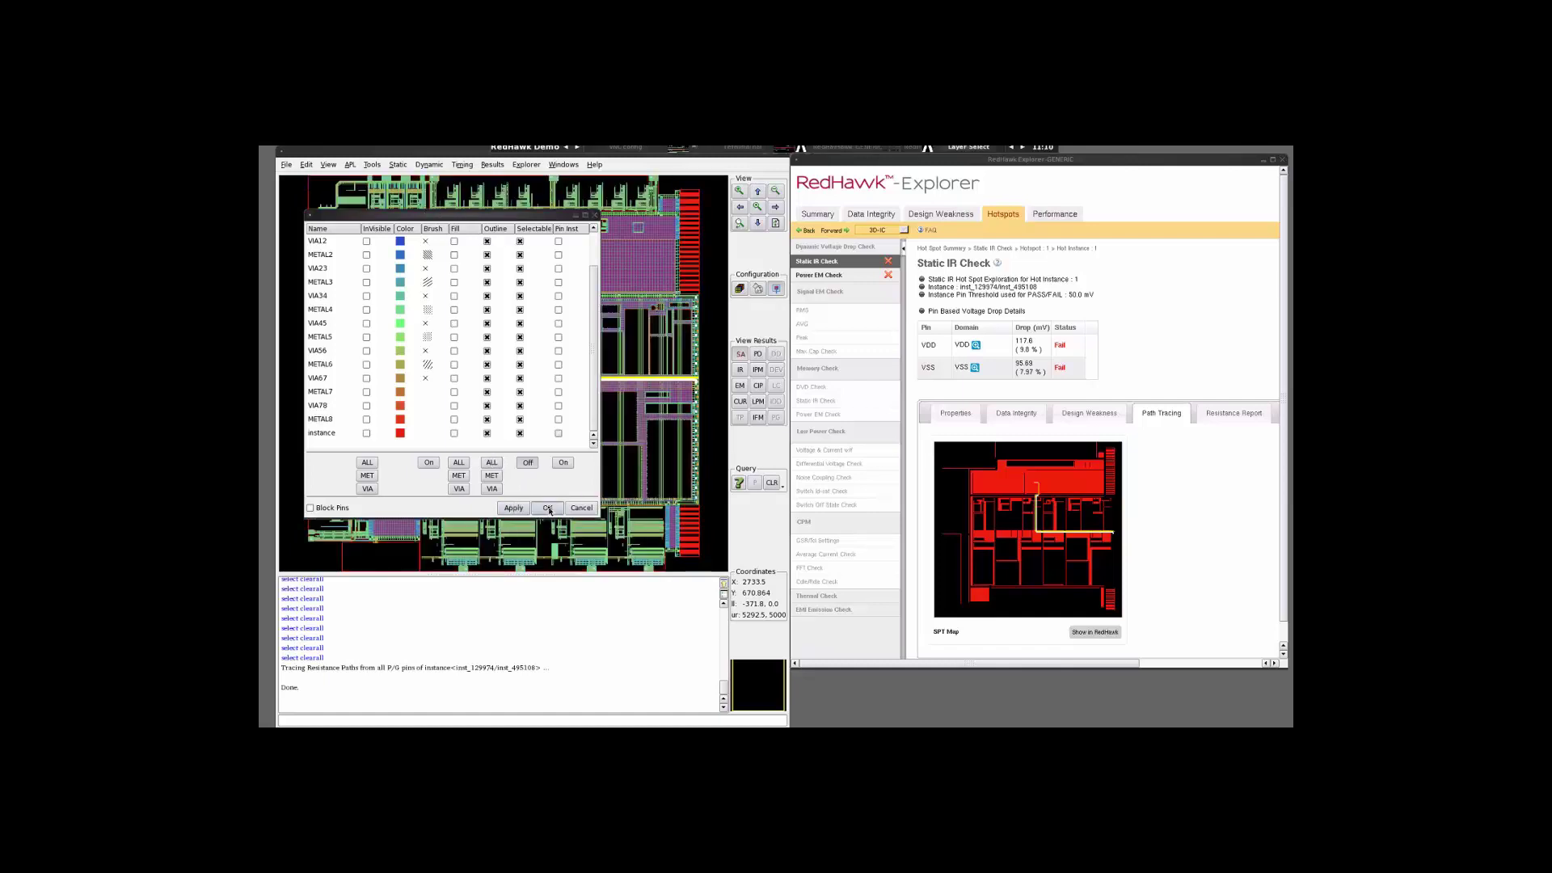
{"action": "left_click", "coordinate": [687, 413]}
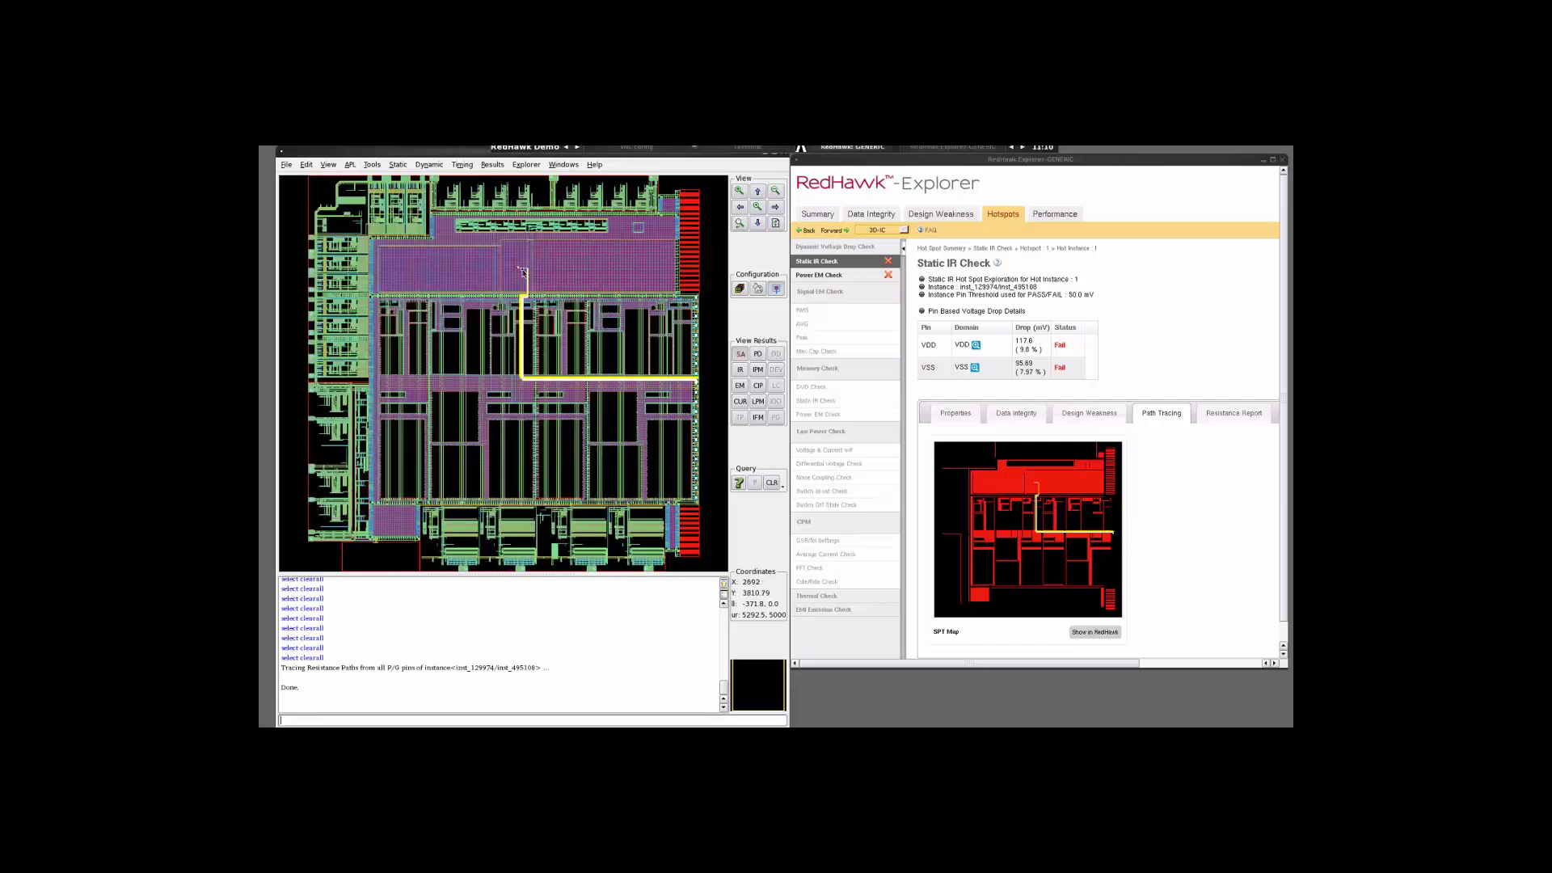